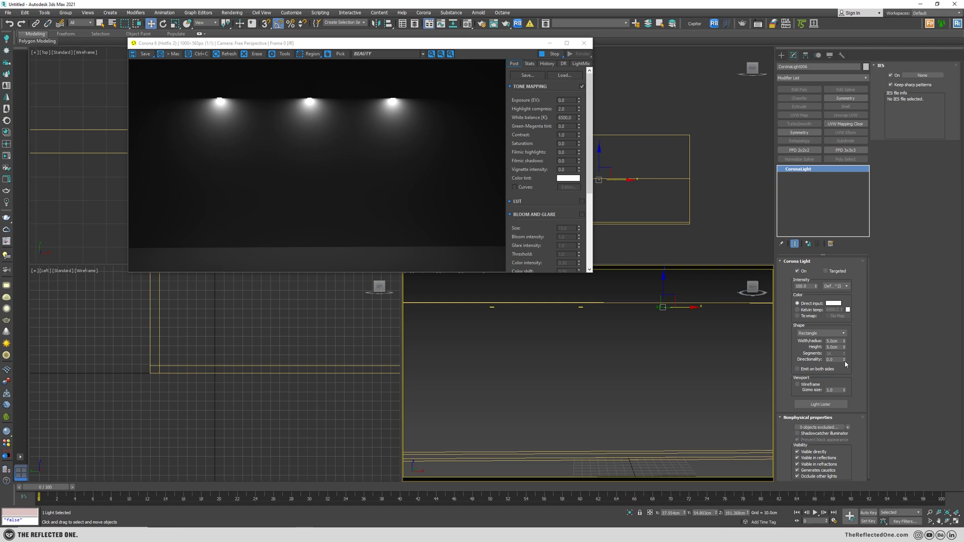
Set the Corona light Directionality to 0.55 and draw a downward-aimed targeted Octane light.
{"action": "double_click", "coordinate": [838, 361]}
{"action": "type", "text": ".55"}
{"action": "key", "text": "Return"}
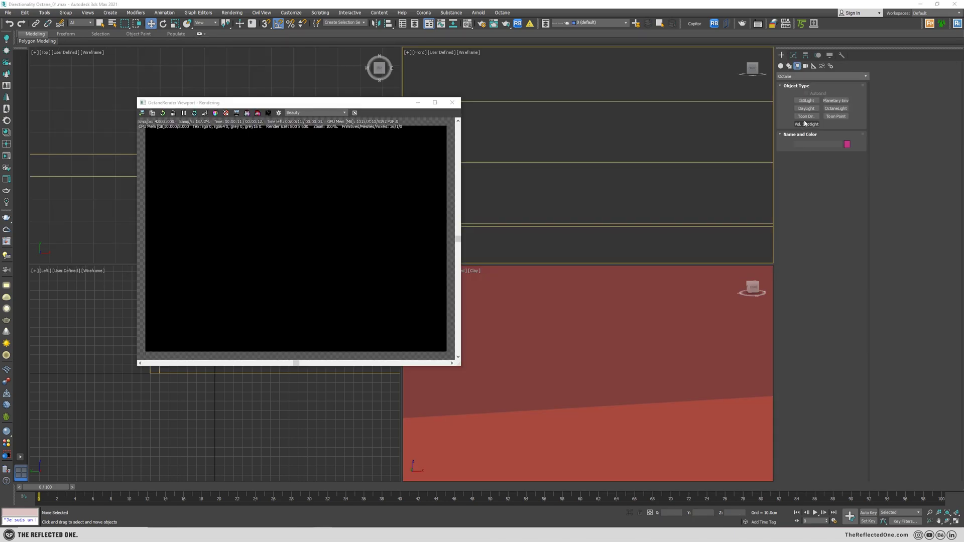
{"action": "left_click", "coordinate": [836, 108]}
{"action": "left_click_drag", "start_coordinate": [597, 155], "coordinate": [597, 222]}
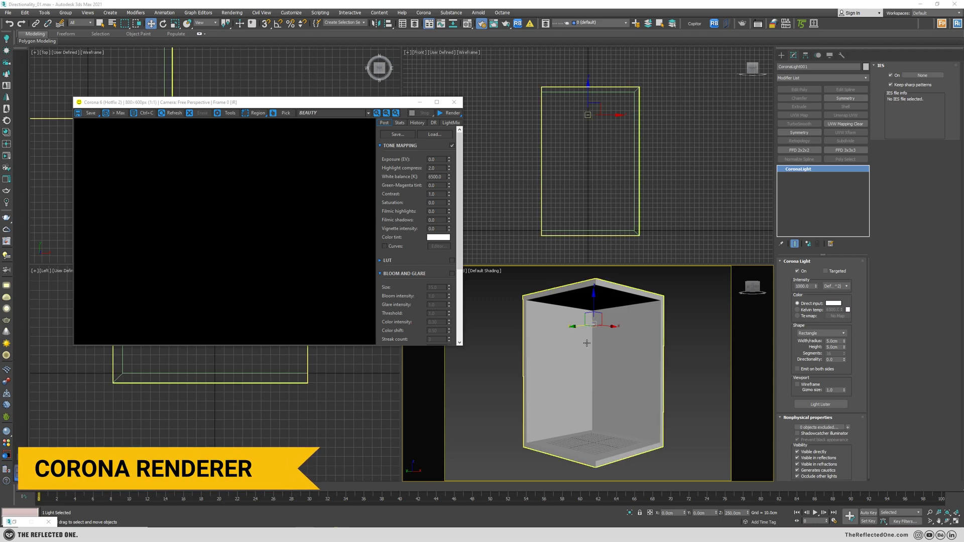
Start an interactive Corona render of the room and set the light Directionality to 0.5.
{"action": "mouse_move", "coordinate": [453, 116]}
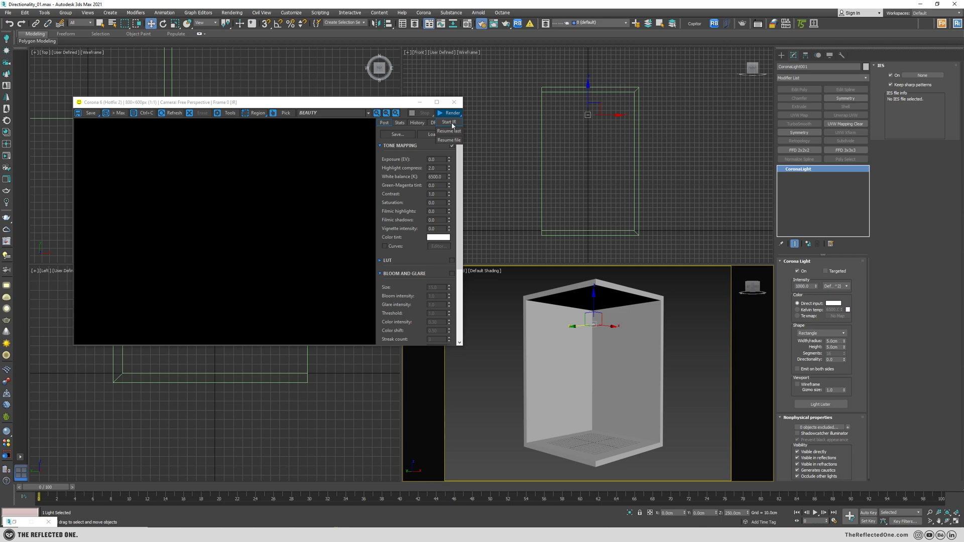
{"action": "left_click", "coordinate": [450, 122]}
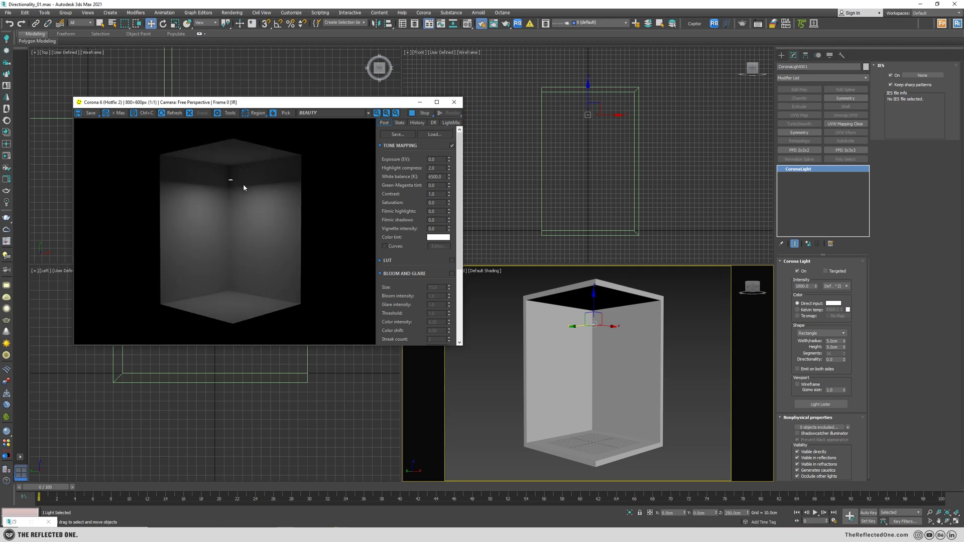
{"action": "double_click", "coordinate": [833, 360]}
{"action": "type", "text": ".5"}
{"action": "key", "text": "Return"}
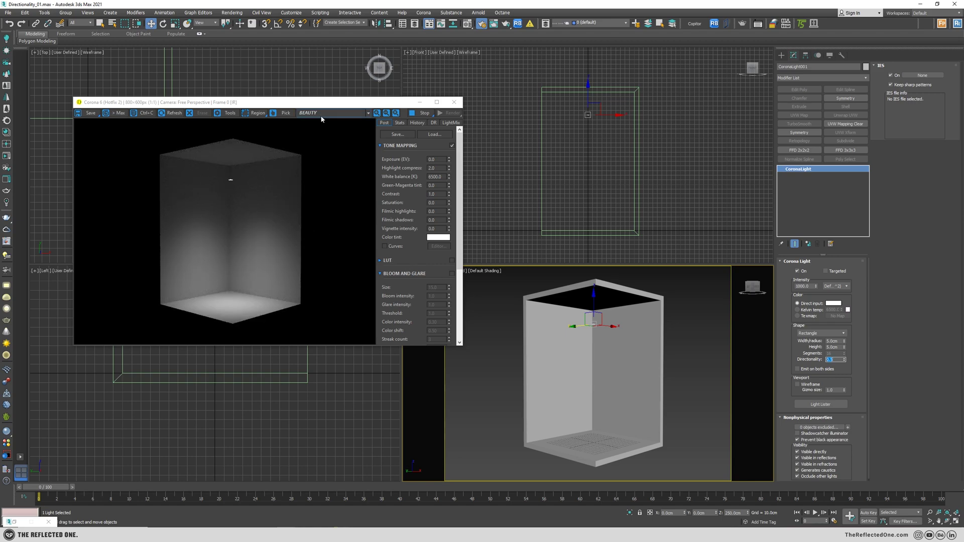
Check the render element types, then show the CESSENTIAL_Direct pass in the render window.
{"action": "key", "text": "F10"}
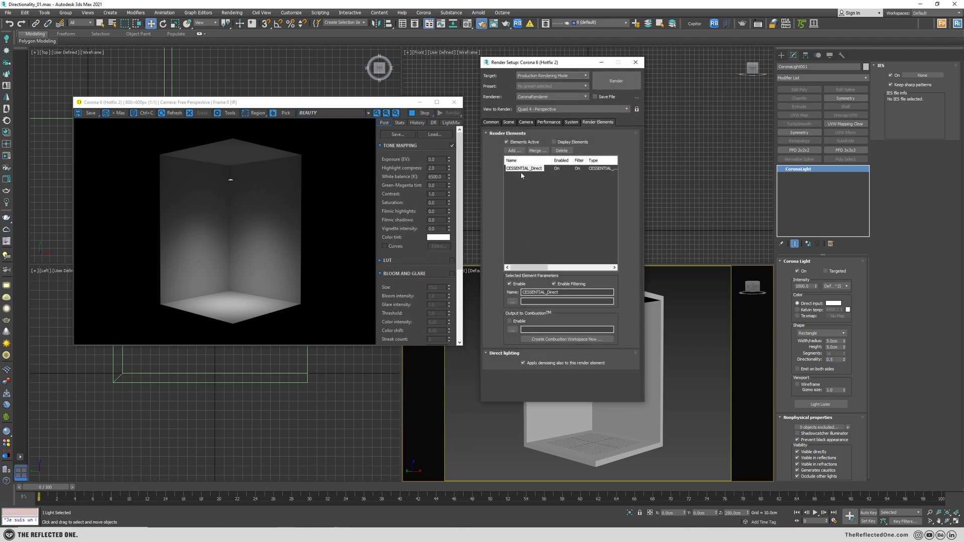
{"action": "left_click", "coordinate": [516, 152]}
{"action": "left_click", "coordinate": [635, 62]}
{"action": "left_click", "coordinate": [327, 113]}
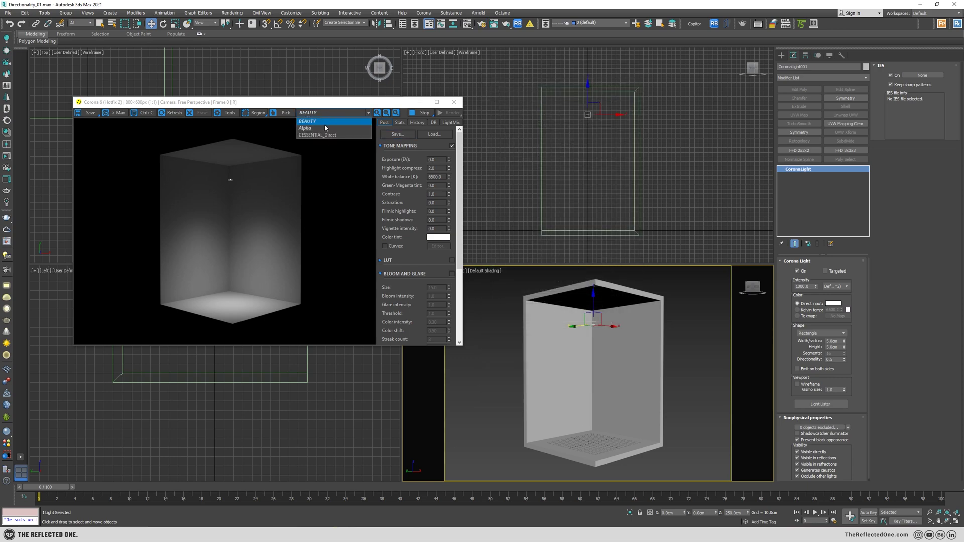
{"action": "left_click", "coordinate": [321, 135]}
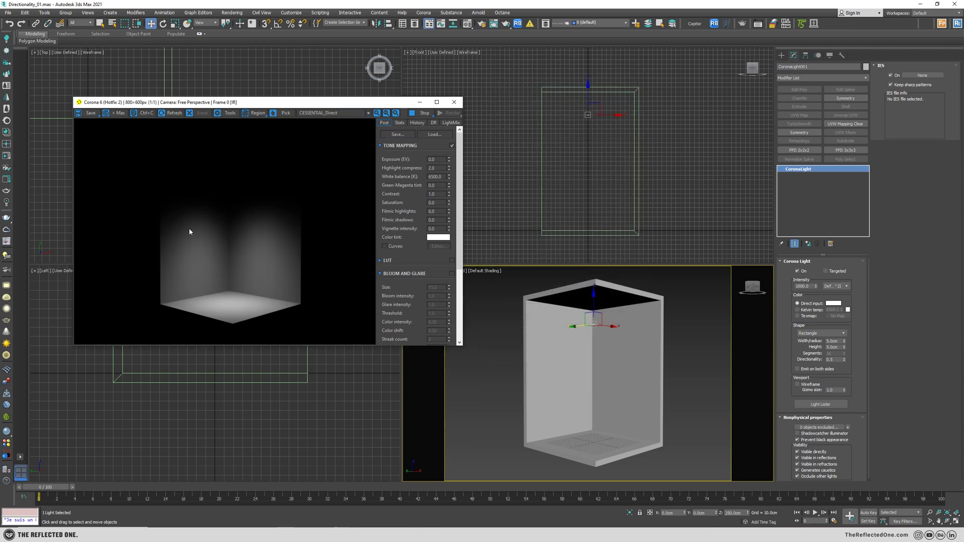
Unhide the second box room and select its Corona light.
{"action": "left_click", "coordinate": [537, 321]}
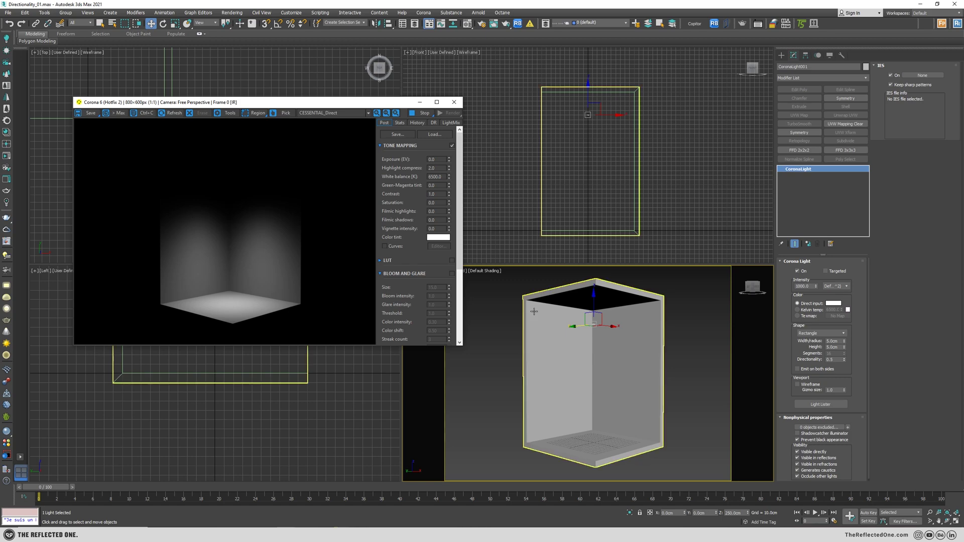
{"action": "right_click", "coordinate": [531, 296]}
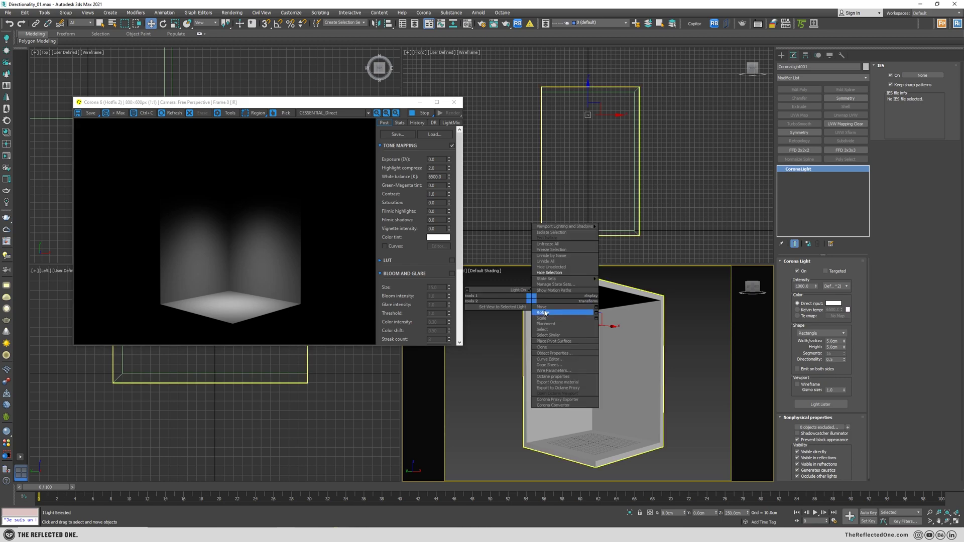
{"action": "left_click", "coordinate": [554, 262]}
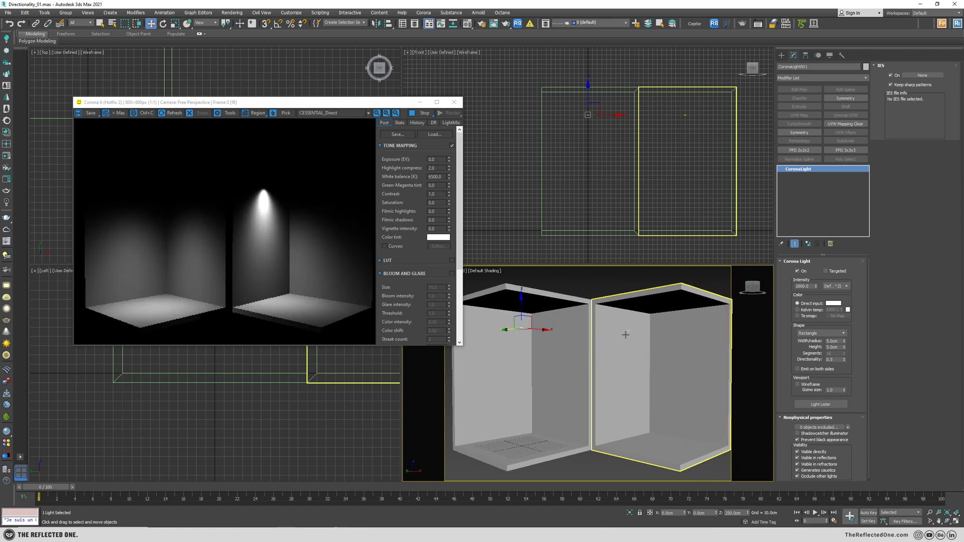
{"action": "left_click", "coordinate": [629, 332]}
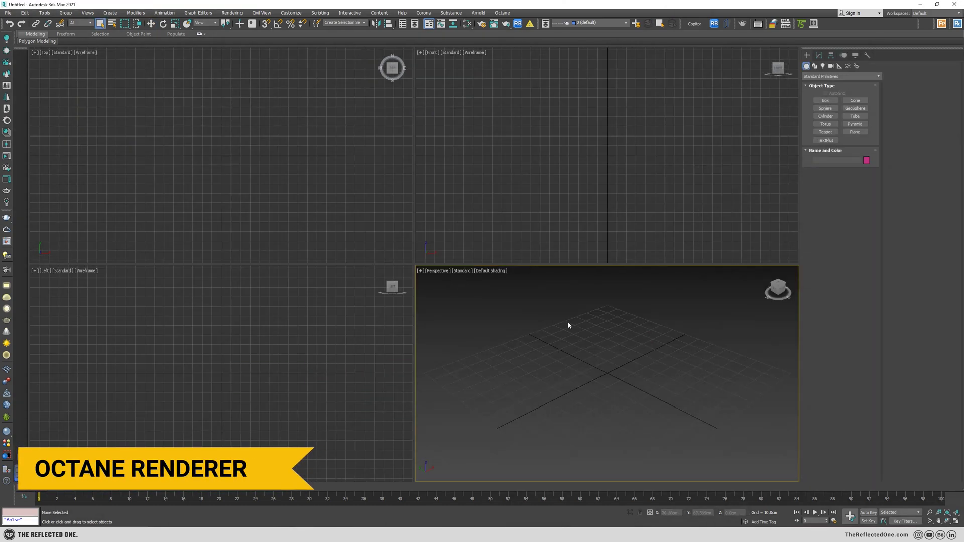
Set the production renderer to OctaneRender 2020.2.3 and move Render Setup to the left edge.
{"action": "key", "text": "F10"}
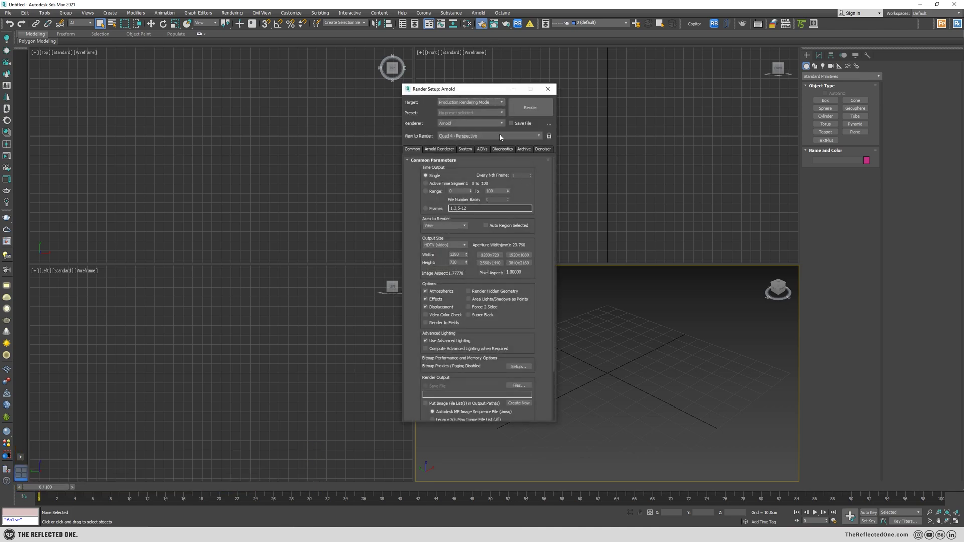
{"action": "left_click", "coordinate": [459, 124]}
{"action": "left_click", "coordinate": [460, 164]}
{"action": "left_click_drag", "start_coordinate": [497, 88], "coordinate": [146, 81]}
Paste the saved two-room setup from the Copitor Copy/Paste_1 clipboard and frame it in view.
{"action": "left_click", "coordinate": [695, 24]}
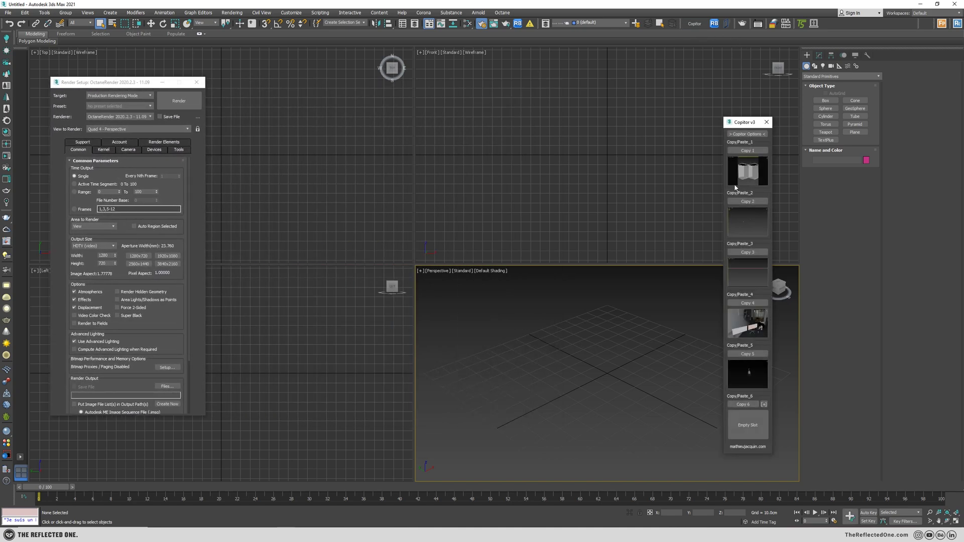
{"action": "left_click", "coordinate": [749, 170]}
{"action": "key", "text": "z"}
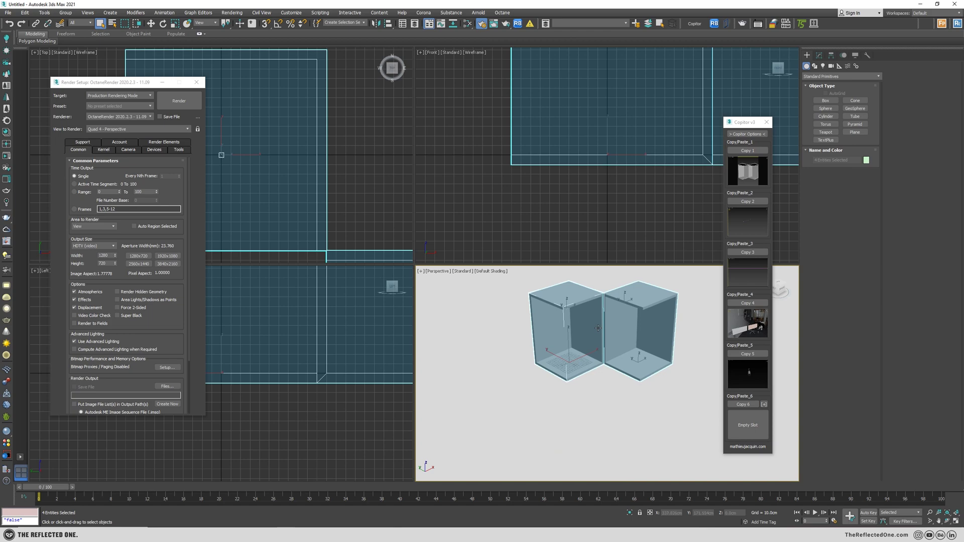
{"action": "middle_click_drag", "start_coordinate": [568, 374], "coordinate": [579, 352], "text": "alt"}
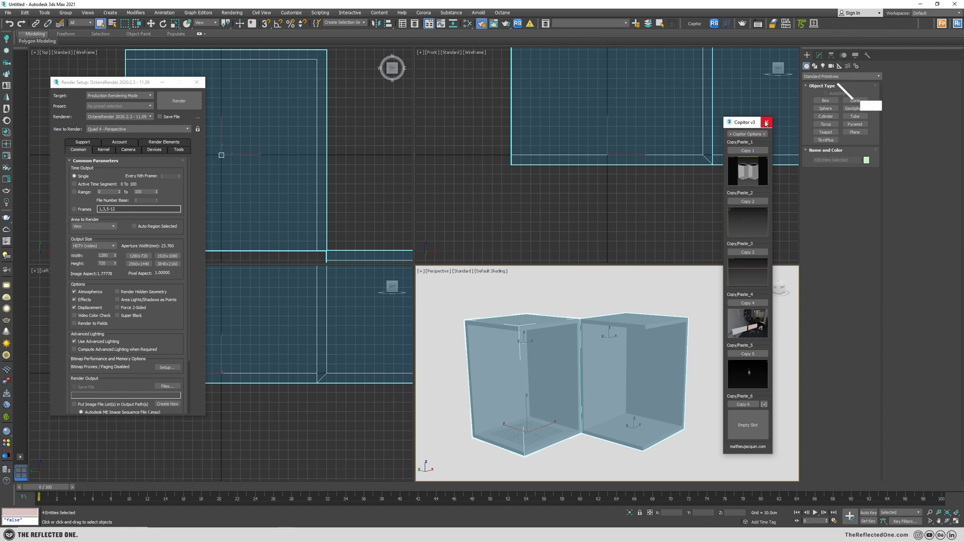
{"action": "left_click", "coordinate": [766, 122]}
{"action": "mouse_move", "coordinate": [560, 360]}
{"action": "middle_mouse_down"}
{"action": "mouse_move", "coordinate": [572, 360]}
{"action": "mouse_move", "coordinate": [555, 348]}
{"action": "middle_mouse_up"}
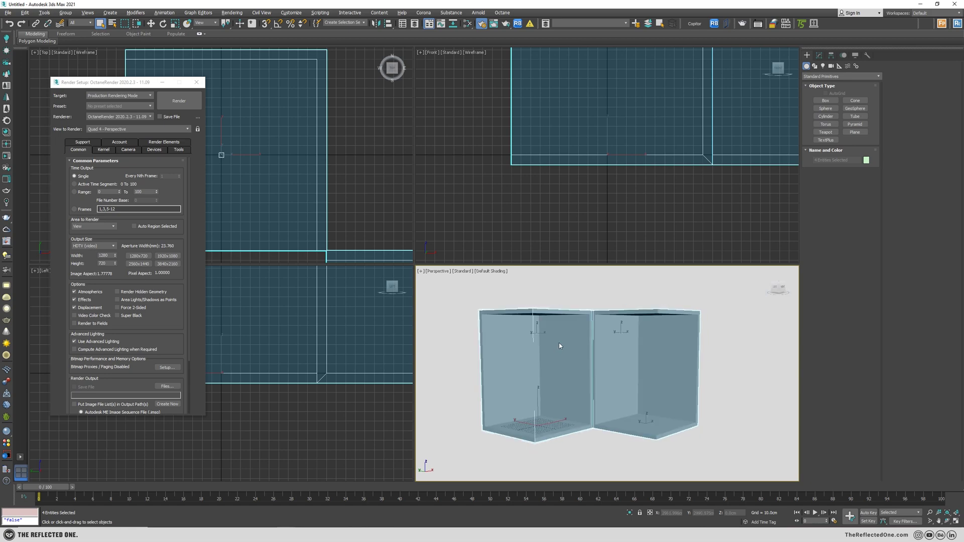
Give the perspective viewport a dark gradient background and look down into the rooms.
{"action": "key", "text": "alt+b"}
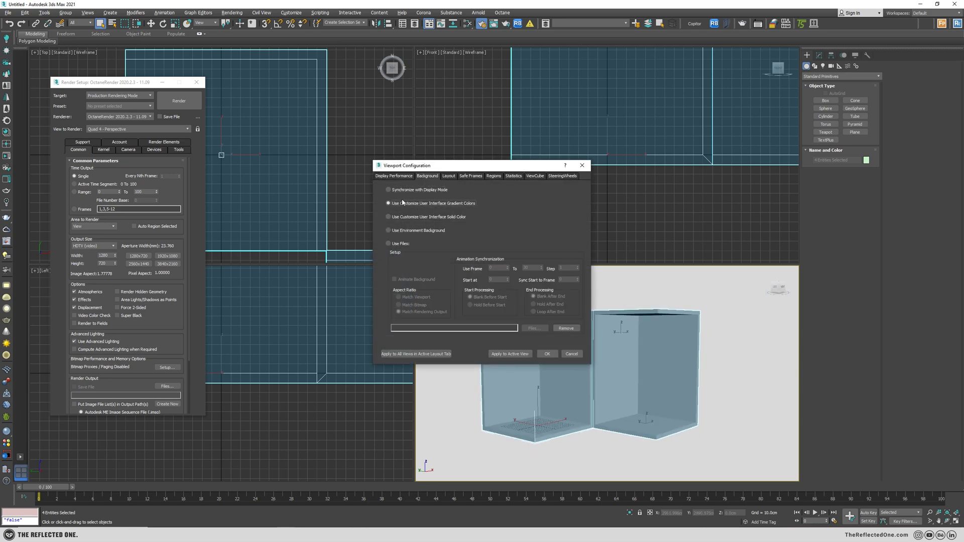
{"action": "left_click", "coordinate": [548, 354]}
{"action": "left_click", "coordinate": [609, 291]}
{"action": "middle_click_drag", "start_coordinate": [610, 294], "coordinate": [530, 361], "text": "alt"}
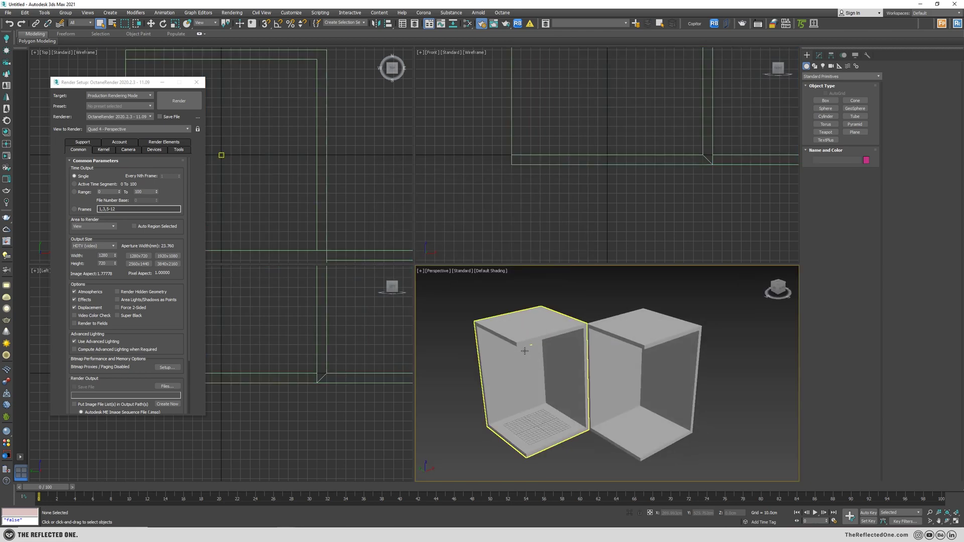
{"action": "scroll", "coordinate": [525, 351], "scroll_direction": "up", "scroll_amount": 5}
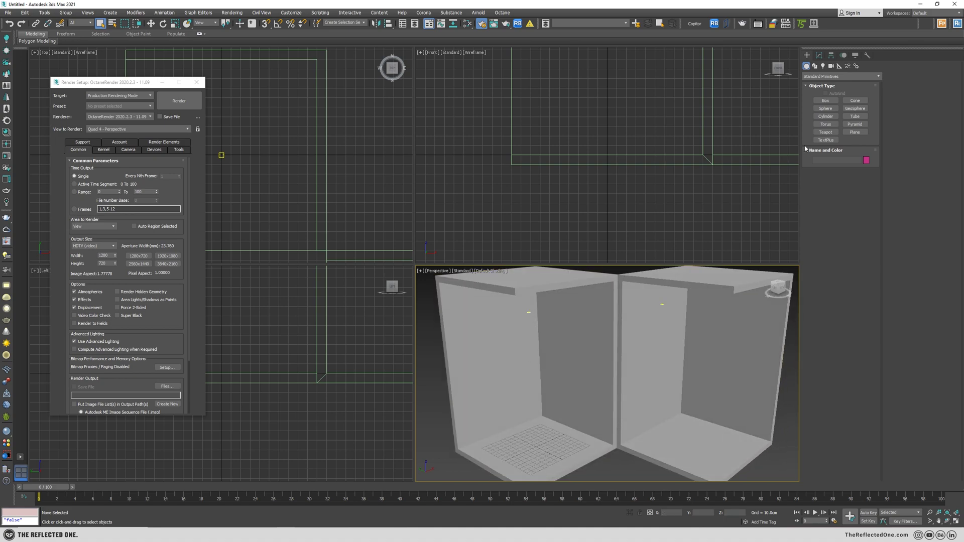
Draw a targeted Octane light in the Top view over the left room.
{"action": "left_click", "coordinate": [823, 66]}
{"action": "left_click", "coordinate": [820, 75]}
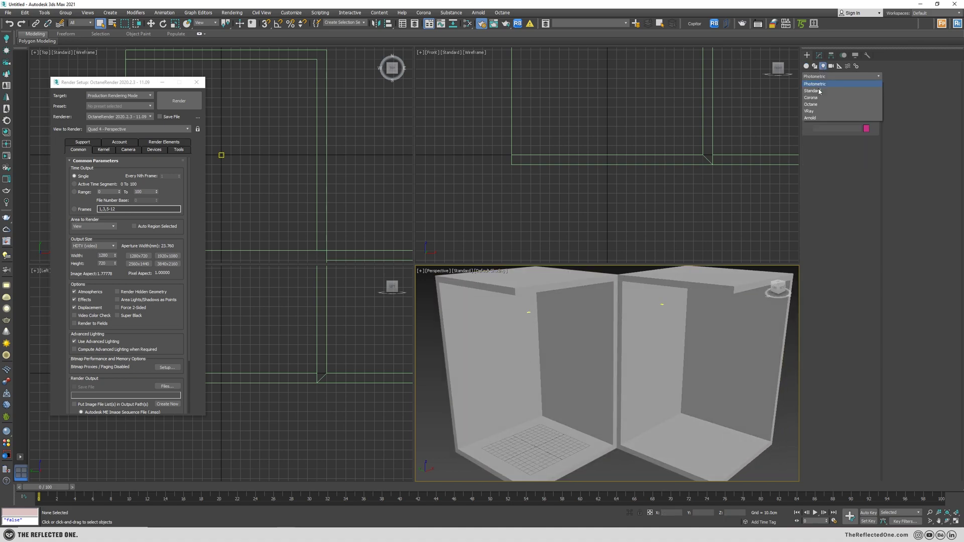
{"action": "left_click", "coordinate": [818, 105]}
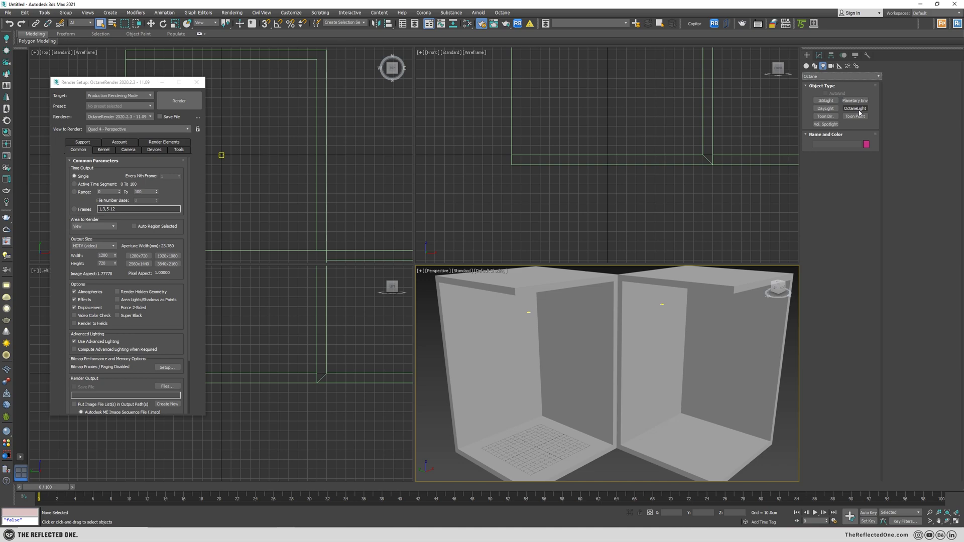
{"action": "left_click", "coordinate": [857, 109]}
{"action": "middle_click_drag", "start_coordinate": [226, 161], "coordinate": [312, 170]}
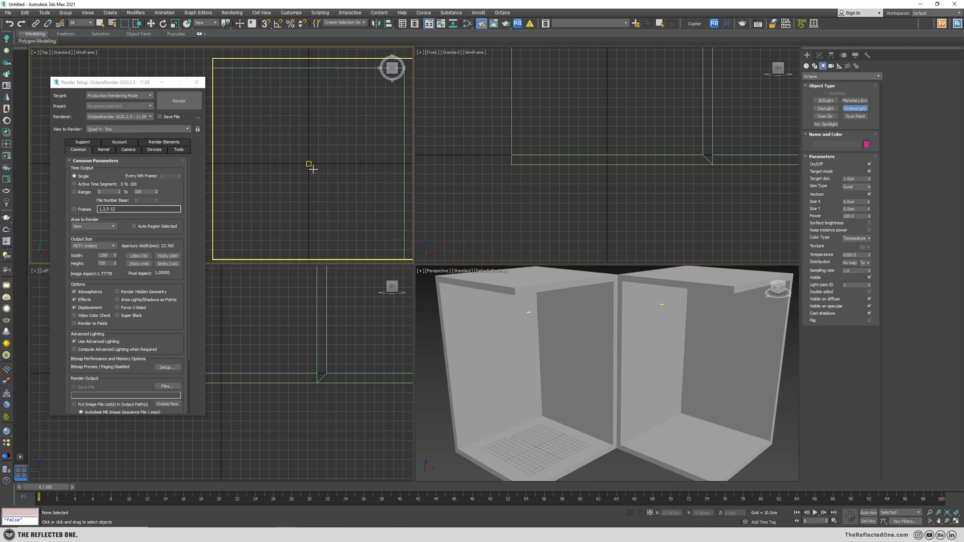
{"action": "left_click_drag", "start_coordinate": [307, 157], "coordinate": [279, 140]}
{"action": "scroll", "coordinate": [274, 131], "scroll_direction": "up", "scroll_amount": 5}
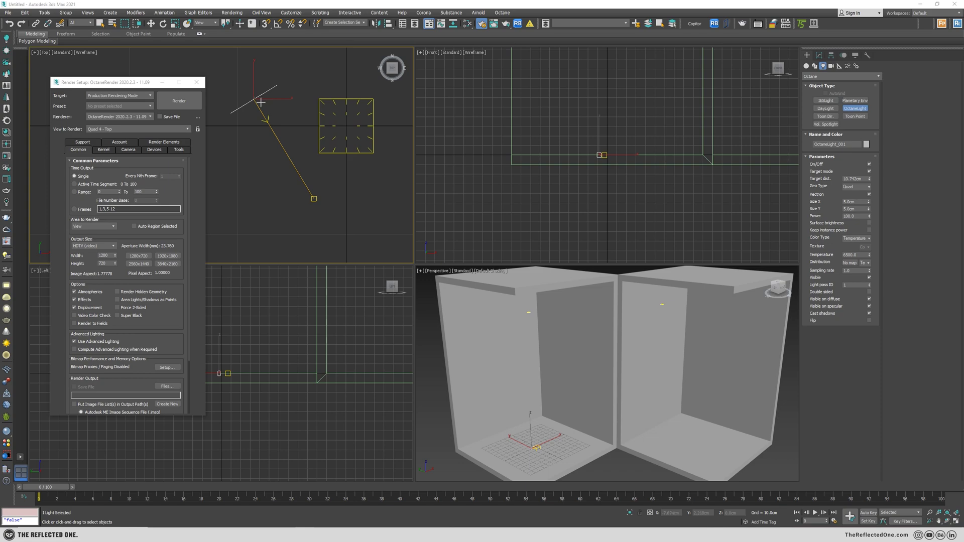
Turn off the light's target and redraw it as a 5 × 5 cm square quad light.
{"action": "left_click", "coordinate": [870, 172]}
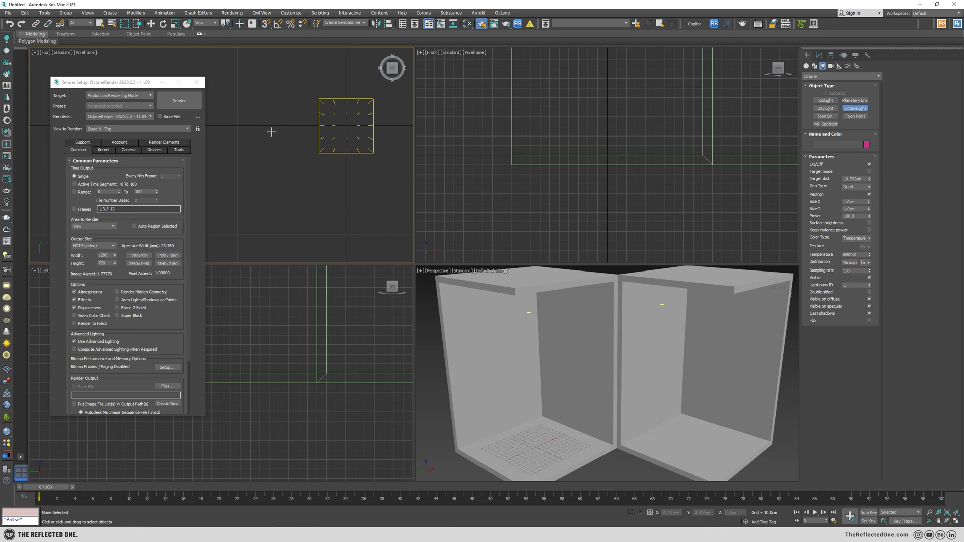
{"action": "left_click_drag", "start_coordinate": [259, 131], "coordinate": [295, 169]}
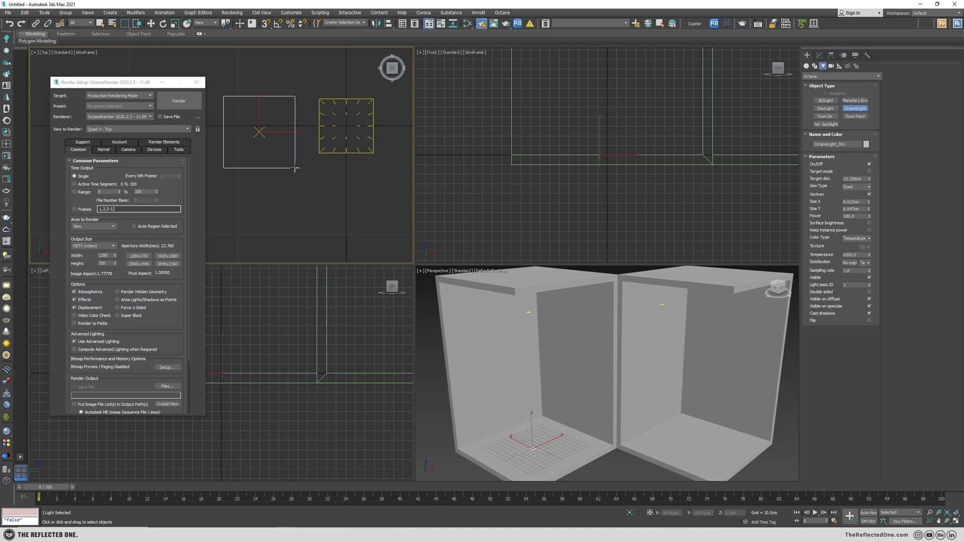
{"action": "double_click", "coordinate": [852, 201]}
{"action": "type", "text": "5"}
{"action": "key", "text": "Tab"}
{"action": "type", "text": "5"}
{"action": "key", "text": "Return"}
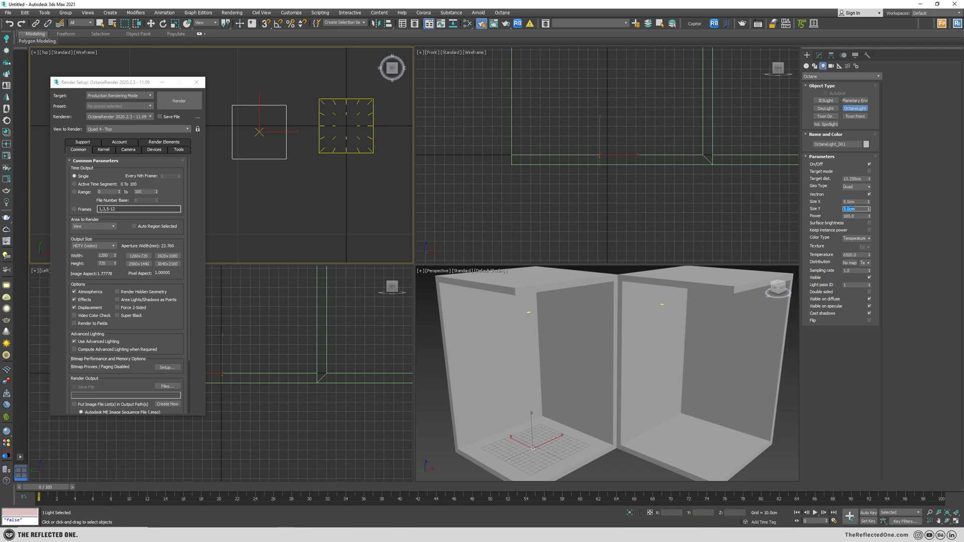
{"action": "scroll", "coordinate": [612, 442], "scroll_direction": "up", "scroll_amount": 3}
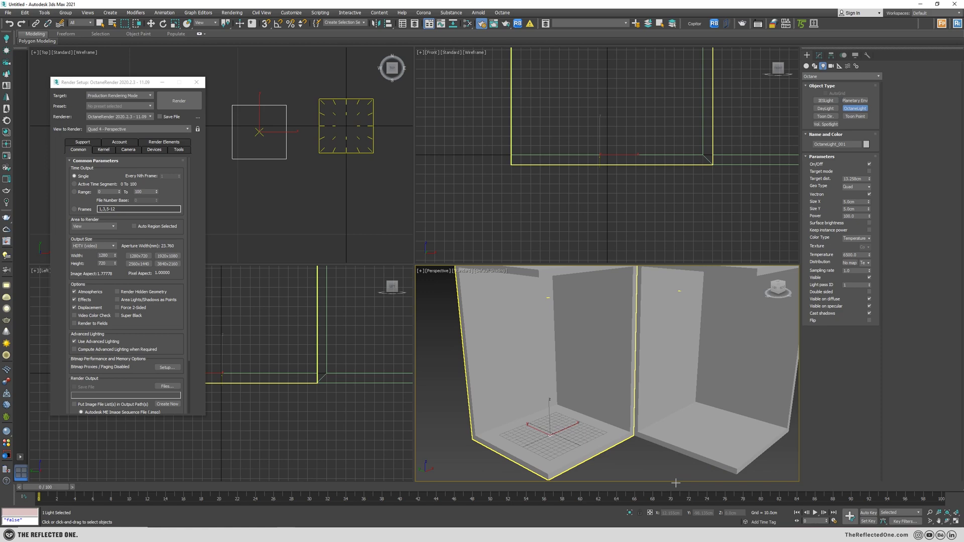
Centre the light at X 0, Y 0 and raise it to 250 cm height.
{"action": "key", "text": "w"}
{"action": "middle_click_drag", "start_coordinate": [565, 432], "coordinate": [552, 418]}
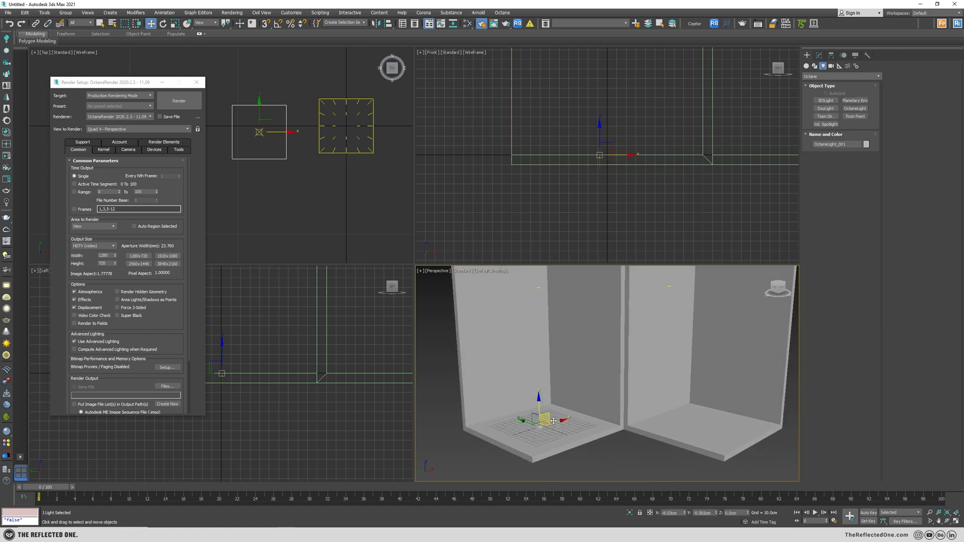
{"action": "right_click", "coordinate": [683, 515]}
{"action": "right_click", "coordinate": [717, 514]}
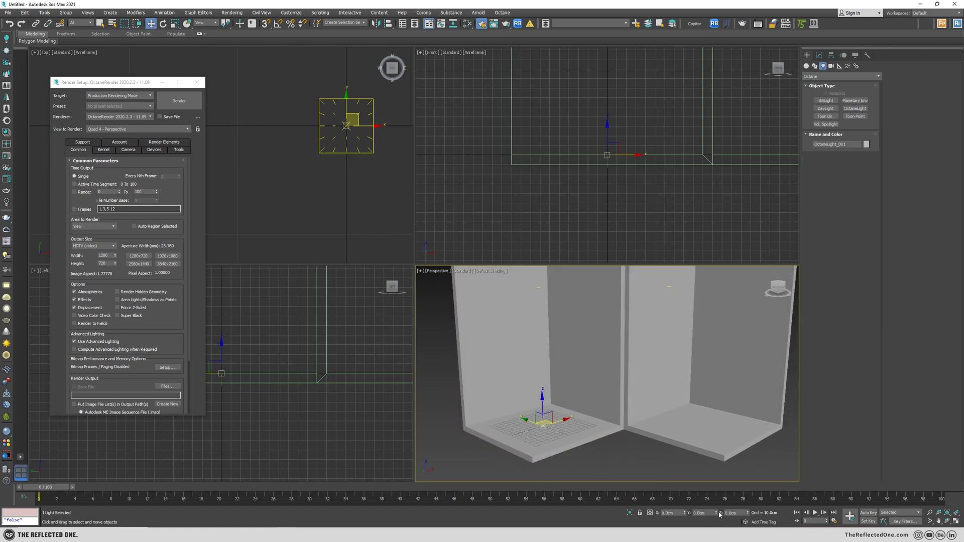
{"action": "left_click", "coordinate": [737, 513]}
{"action": "type", "text": "250"}
{"action": "key", "text": "Return"}
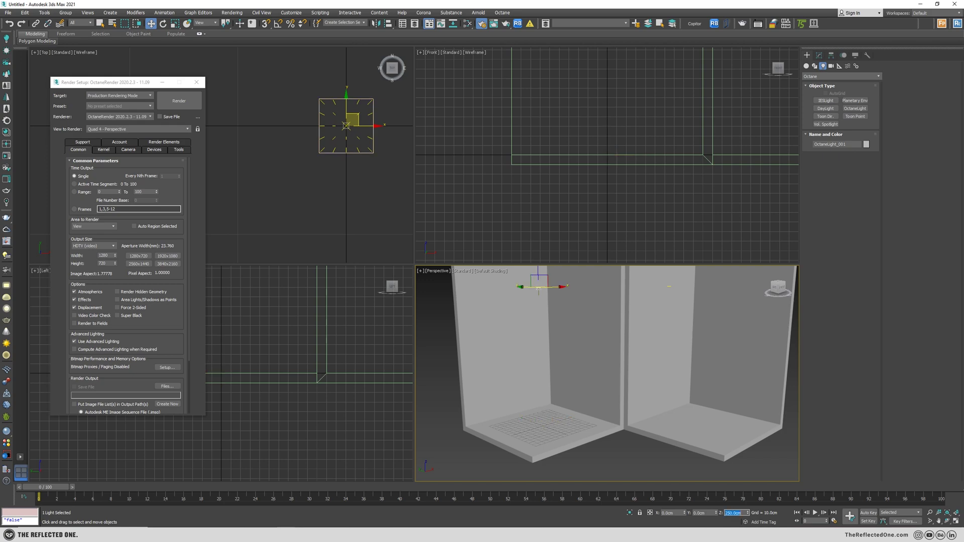
Make an instanced copy of the light and move it to X 210 cm in the right room.
{"action": "left_click", "coordinate": [367, 105]}
{"action": "left_click", "coordinate": [368, 106]}
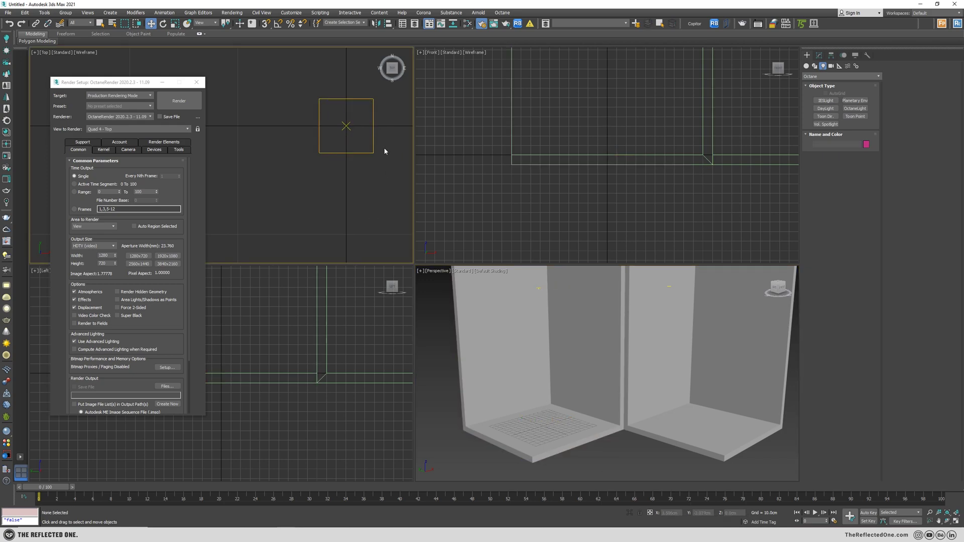
{"action": "left_click_drag", "start_coordinate": [370, 185], "coordinate": [390, 177]}
{"action": "scroll", "coordinate": [346, 169], "scroll_direction": "down", "scroll_amount": 5}
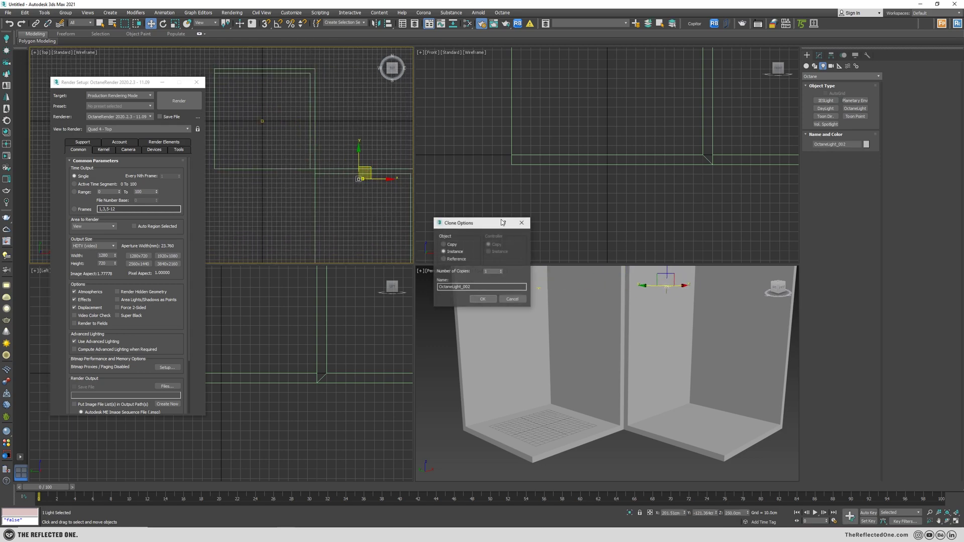
{"action": "left_click", "coordinate": [486, 300]}
{"action": "scroll", "coordinate": [316, 192], "scroll_direction": "up", "scroll_amount": 6}
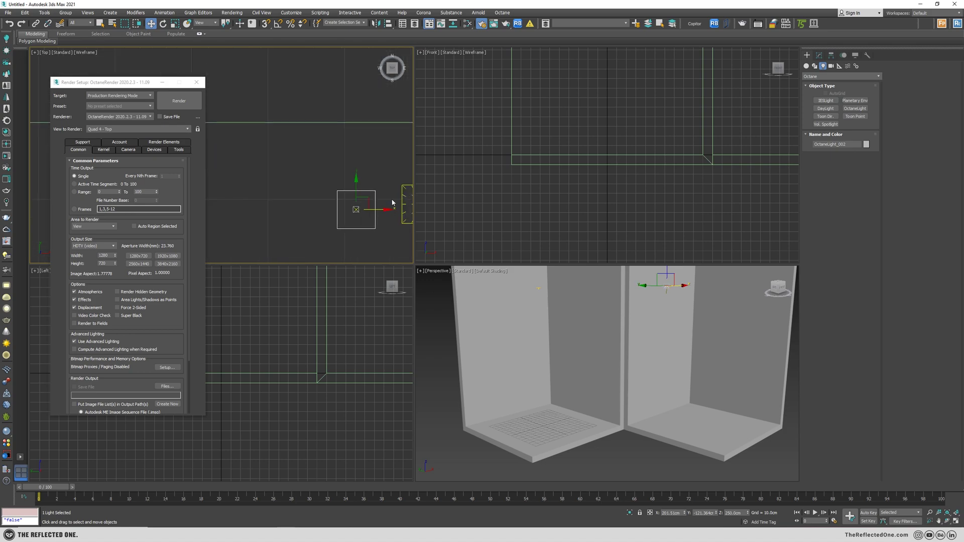
{"action": "middle_click_drag", "start_coordinate": [316, 191], "coordinate": [299, 176]}
{"action": "left_click_drag", "start_coordinate": [293, 177], "coordinate": [337, 170]}
{"action": "left_click", "coordinate": [336, 171]}
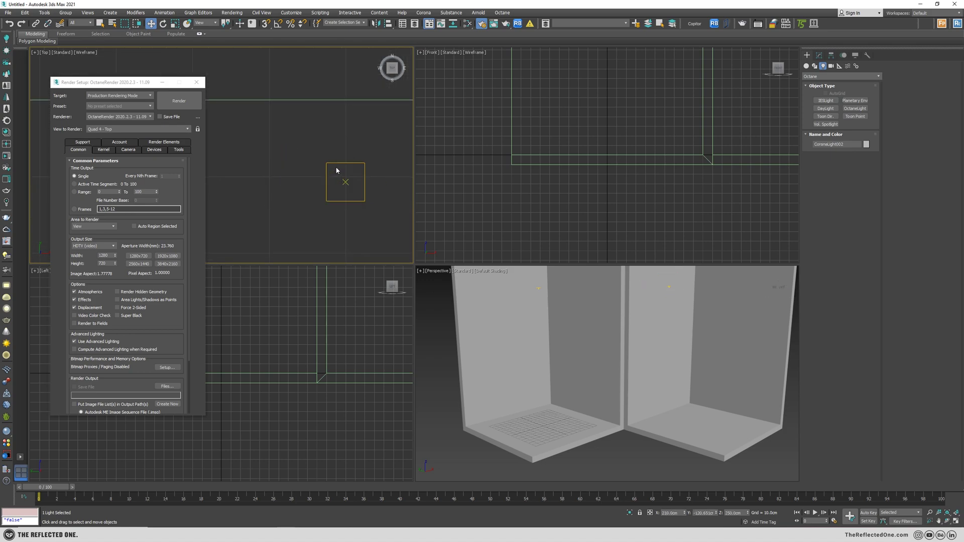
{"action": "scroll", "coordinate": [315, 206], "scroll_direction": "down", "scroll_amount": 5}
{"action": "left_click", "coordinate": [551, 356]}
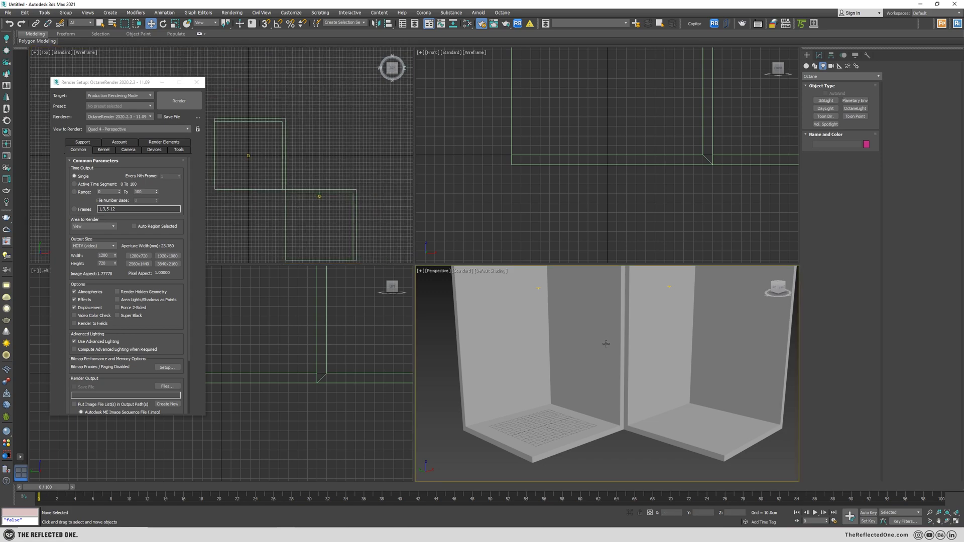
{"action": "scroll", "coordinate": [551, 356], "scroll_direction": "down", "scroll_amount": 4}
{"action": "scroll", "coordinate": [551, 355], "scroll_direction": "up", "scroll_amount": 3}
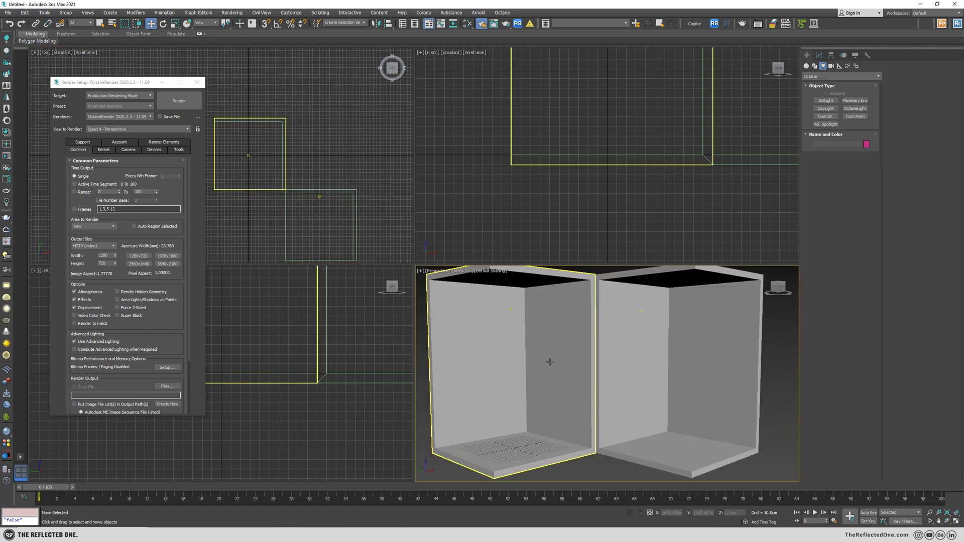
{"action": "scroll", "coordinate": [552, 361], "scroll_direction": "down", "scroll_amount": 2}
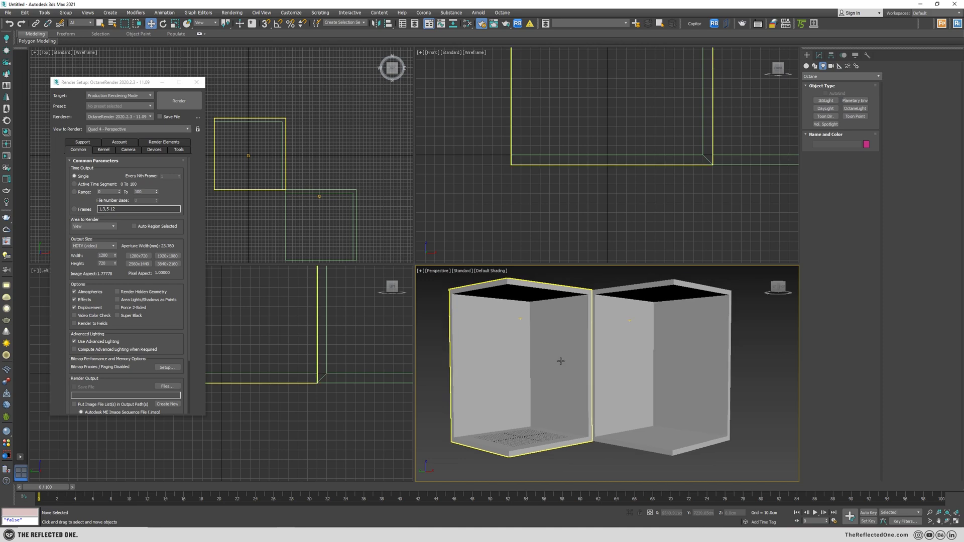
{"action": "left_click", "coordinate": [742, 23]}
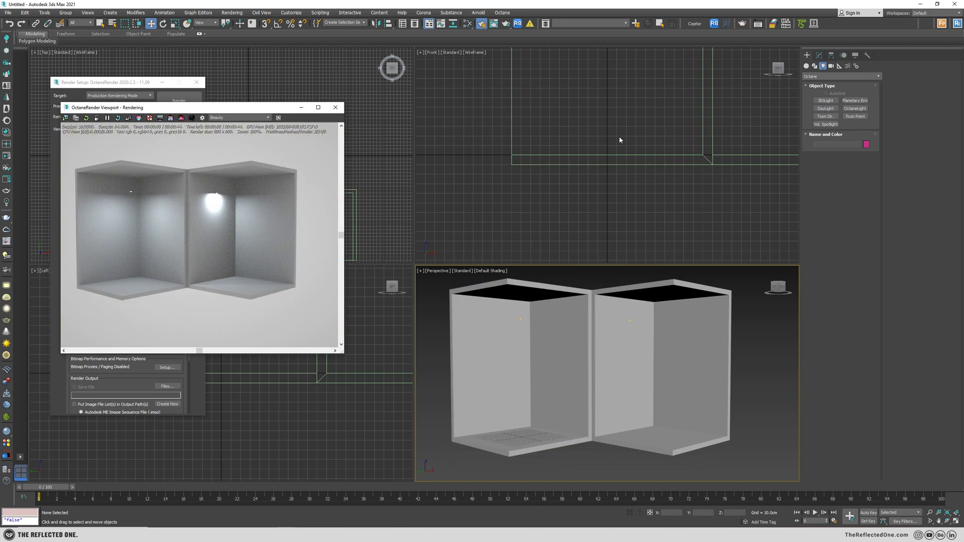
{"action": "left_click_drag", "start_coordinate": [264, 112], "coordinate": [434, 111]}
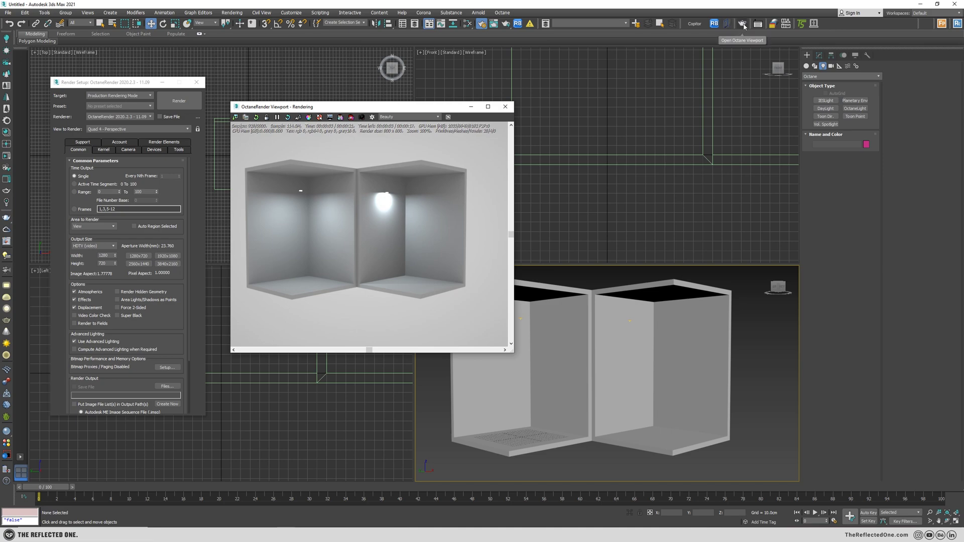
Close the Octane viewport and add the Octane group's Open Octane Viewport command to the toolbar.
{"action": "left_click", "coordinate": [743, 24]}
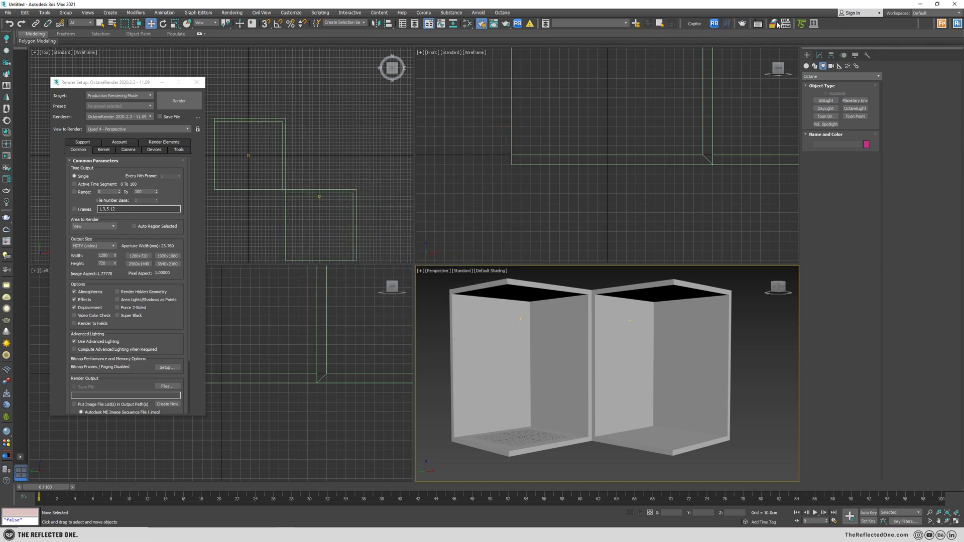
{"action": "left_click", "coordinate": [291, 12]}
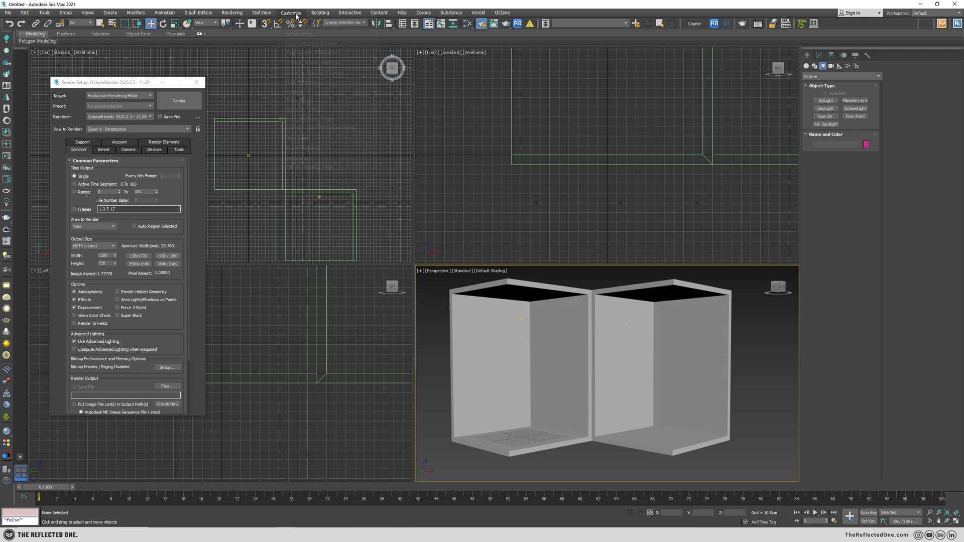
{"action": "left_click", "coordinate": [307, 25]}
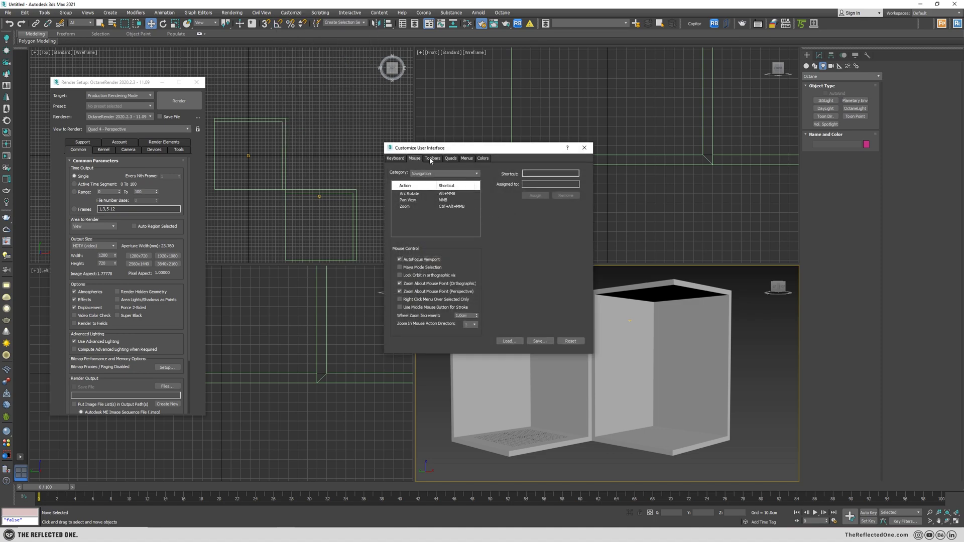
{"action": "left_click", "coordinate": [431, 158]}
{"action": "left_click", "coordinate": [431, 174]}
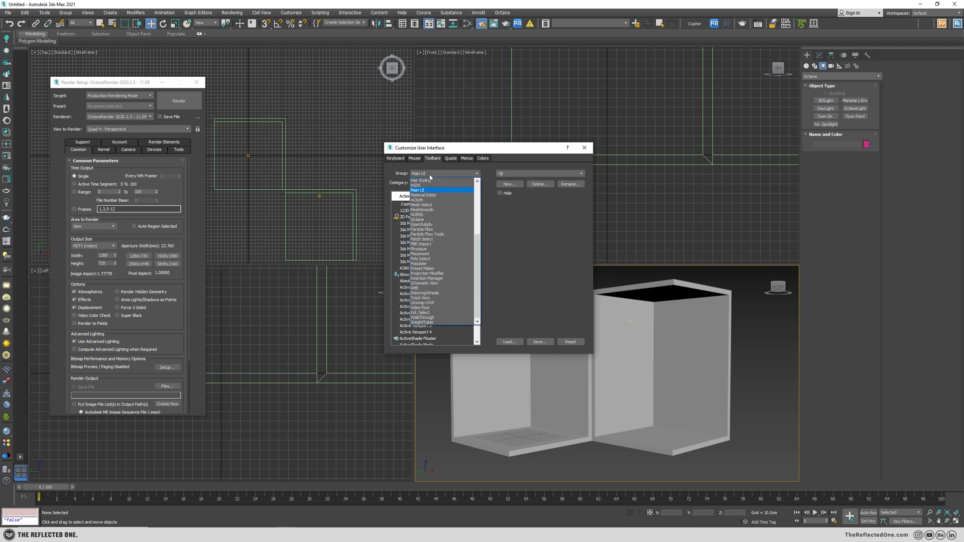
{"action": "left_click", "coordinate": [426, 220]}
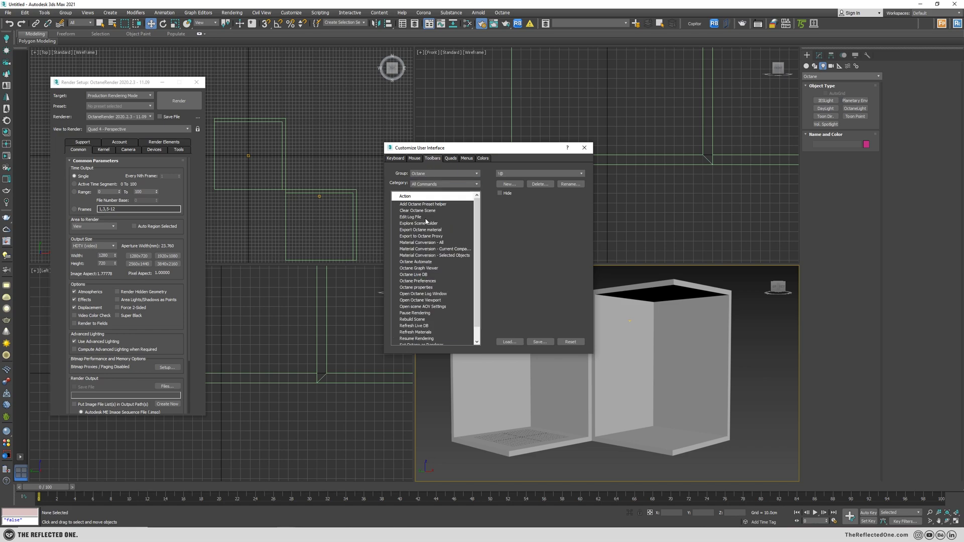
{"action": "scroll", "coordinate": [426, 216], "scroll_direction": "down", "scroll_amount": 1}
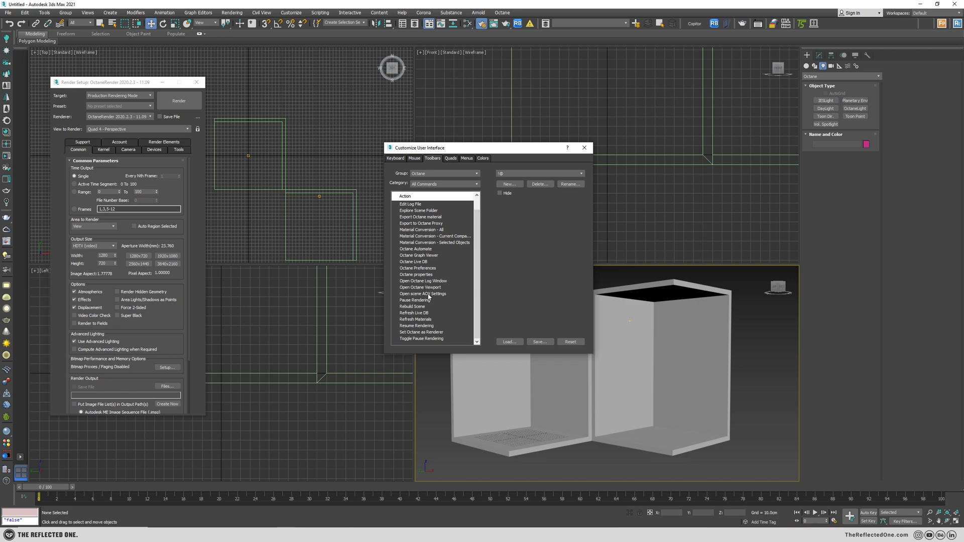
{"action": "left_click", "coordinate": [410, 288]}
{"action": "left_click_drag", "start_coordinate": [427, 289], "coordinate": [821, 25]}
Test the new toolbar shortcut, delete it again, and restart the Octane viewport render.
{"action": "left_click", "coordinate": [821, 23]}
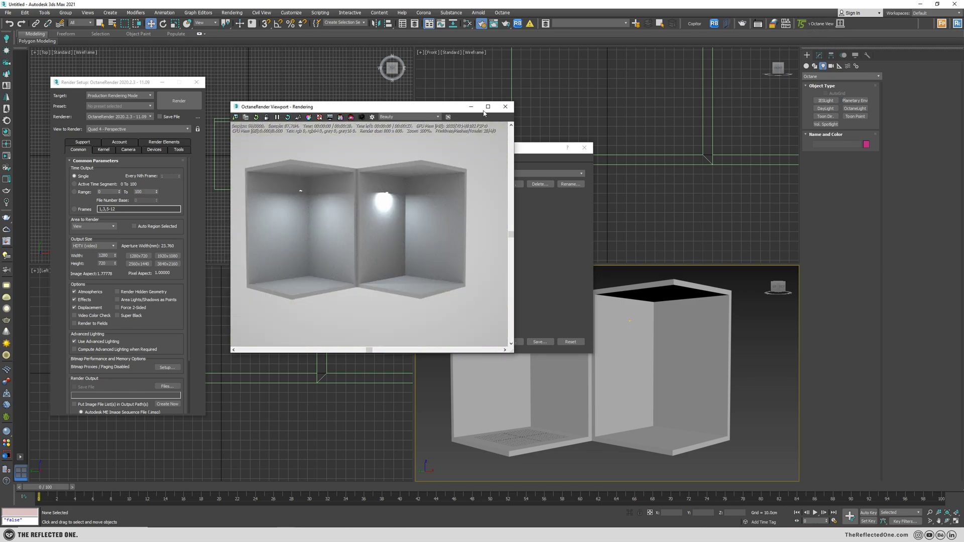
{"action": "left_click", "coordinate": [505, 107]}
{"action": "left_click", "coordinate": [584, 148]}
{"action": "right_click", "coordinate": [822, 24]}
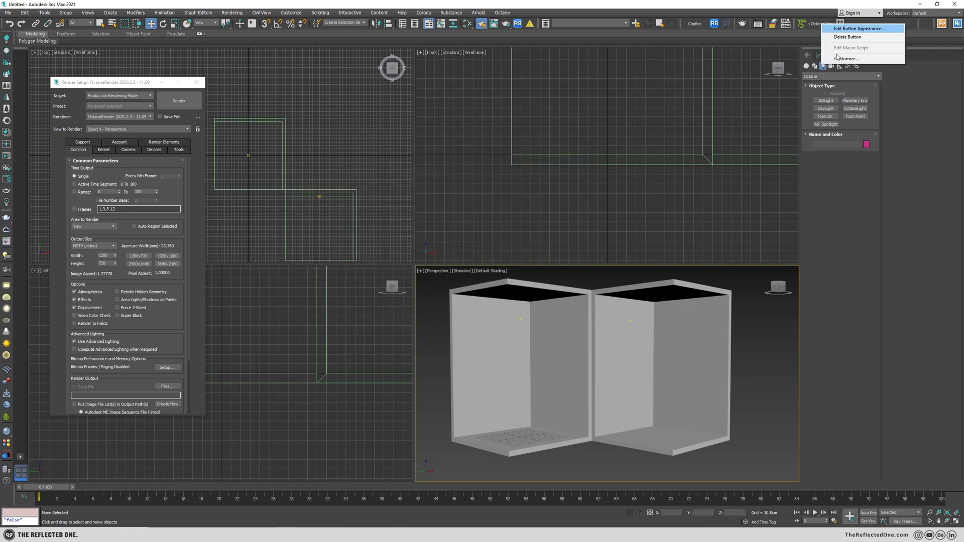
{"action": "left_click", "coordinate": [848, 37]}
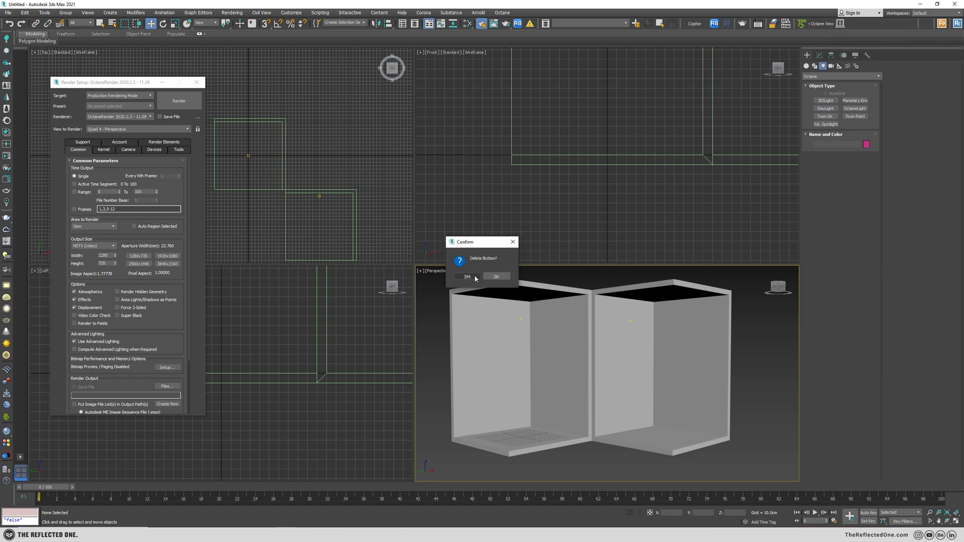
{"action": "left_click", "coordinate": [468, 277]}
{"action": "left_click", "coordinate": [748, 24]}
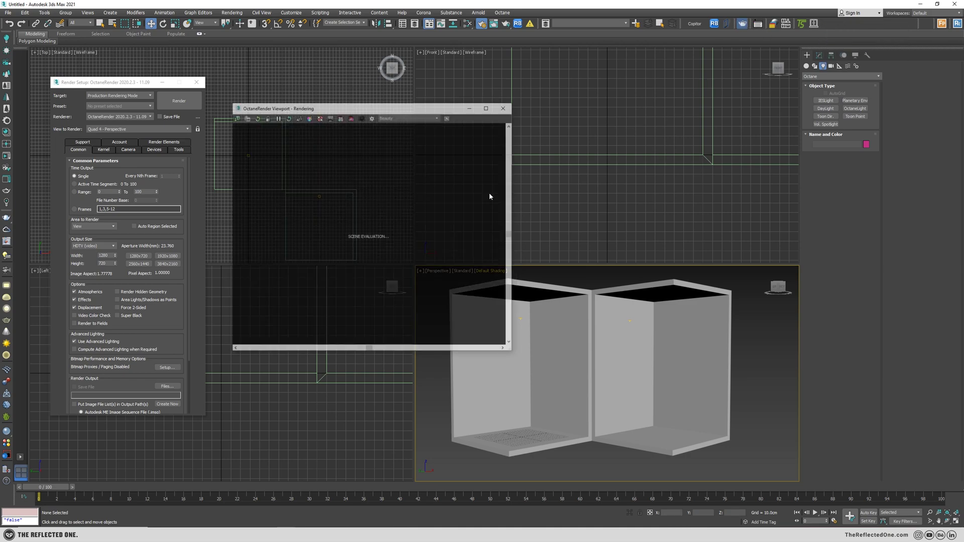
Set the Environment background colour to black (Value 0) and reposition the render window.
{"action": "key", "text": "8"}
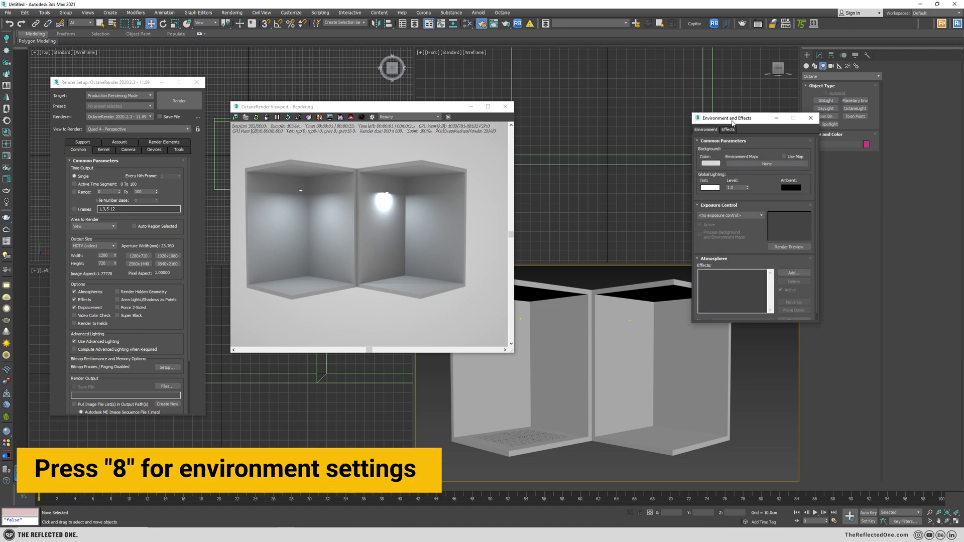
{"action": "left_click_drag", "start_coordinate": [737, 119], "coordinate": [592, 114]}
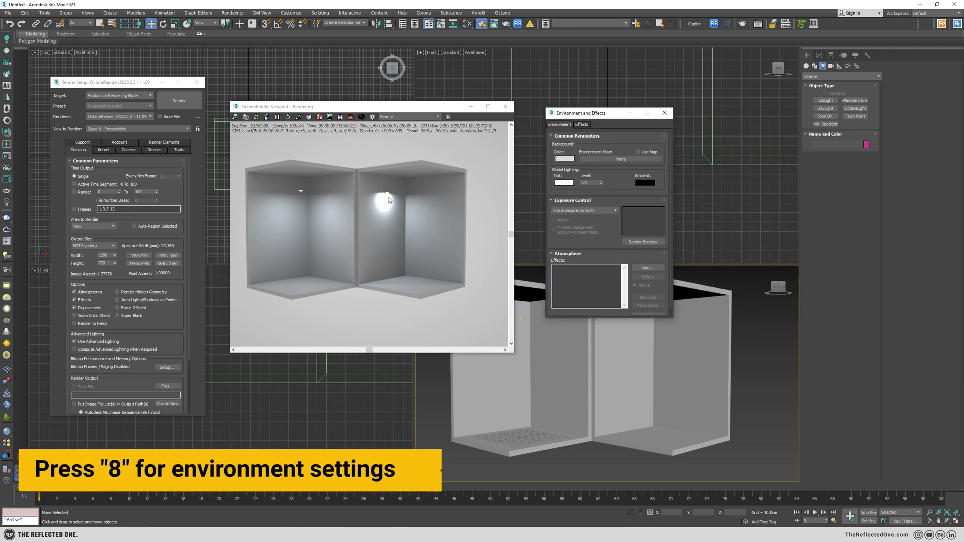
{"action": "left_click", "coordinate": [565, 159]}
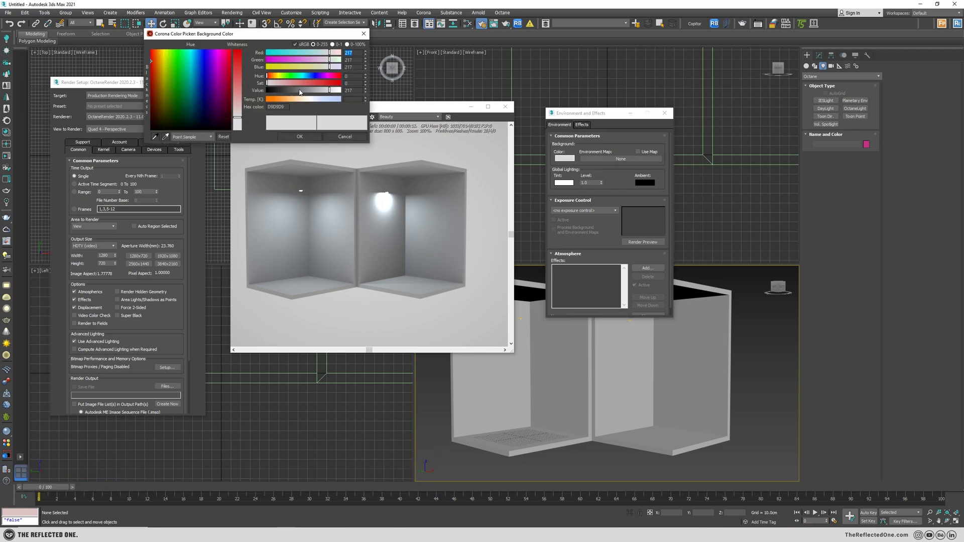
{"action": "left_click_drag", "start_coordinate": [300, 92], "coordinate": [265, 92]}
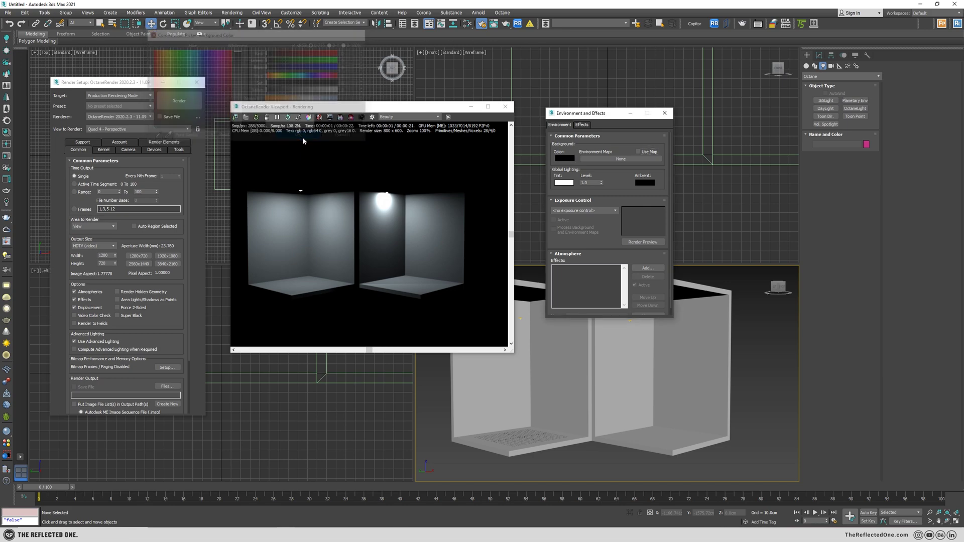
{"action": "left_click", "coordinate": [665, 113]}
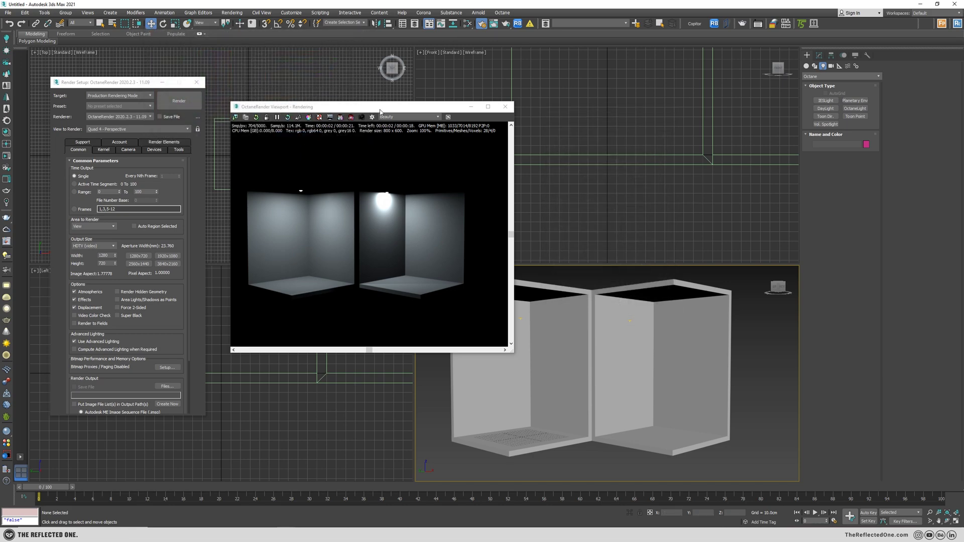
{"action": "left_click_drag", "start_coordinate": [380, 111], "coordinate": [461, 103]}
Switch the Octane kernel to Path Tracing and set its GI clamp to 1.0.
{"action": "left_click_drag", "start_coordinate": [140, 83], "coordinate": [242, 74]}
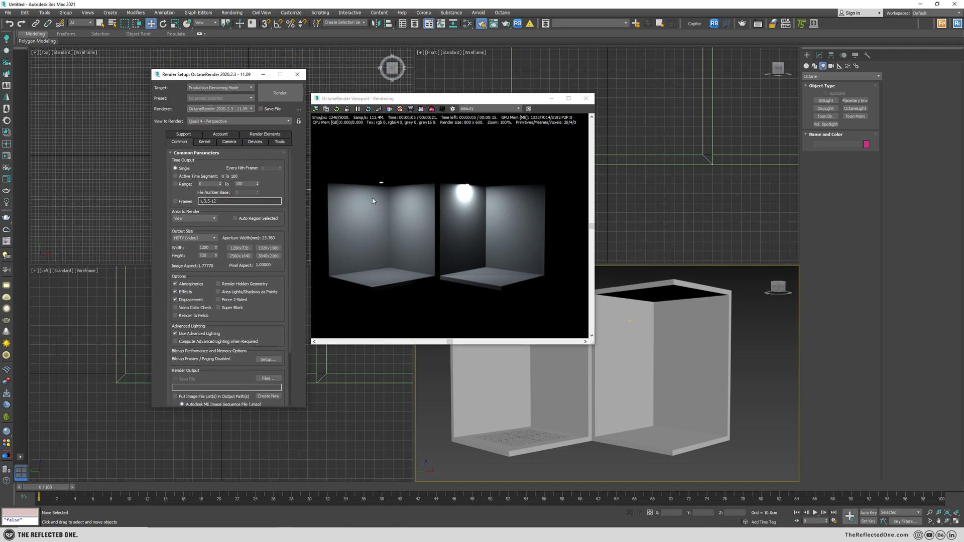
{"action": "left_click", "coordinate": [205, 142]}
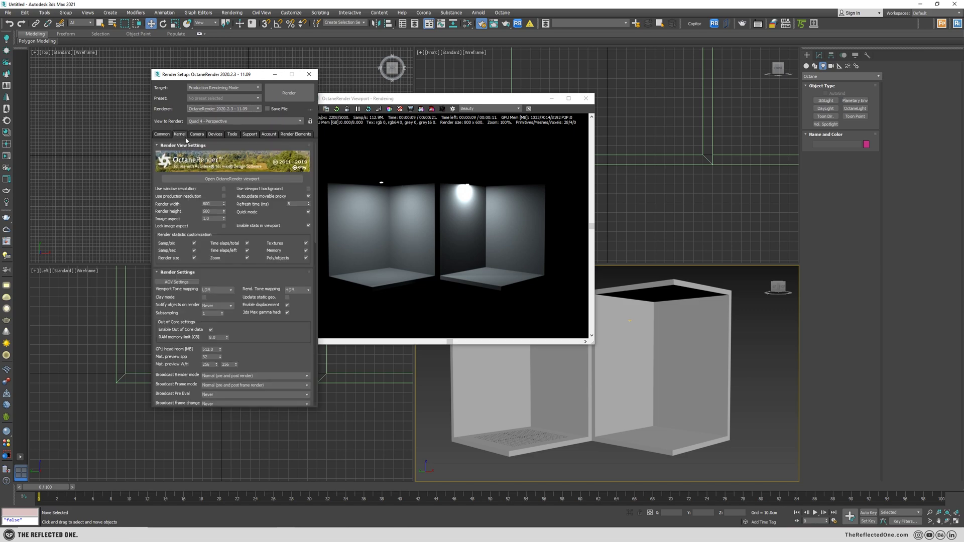
{"action": "scroll", "coordinate": [181, 317], "scroll_direction": "down", "scroll_amount": 5}
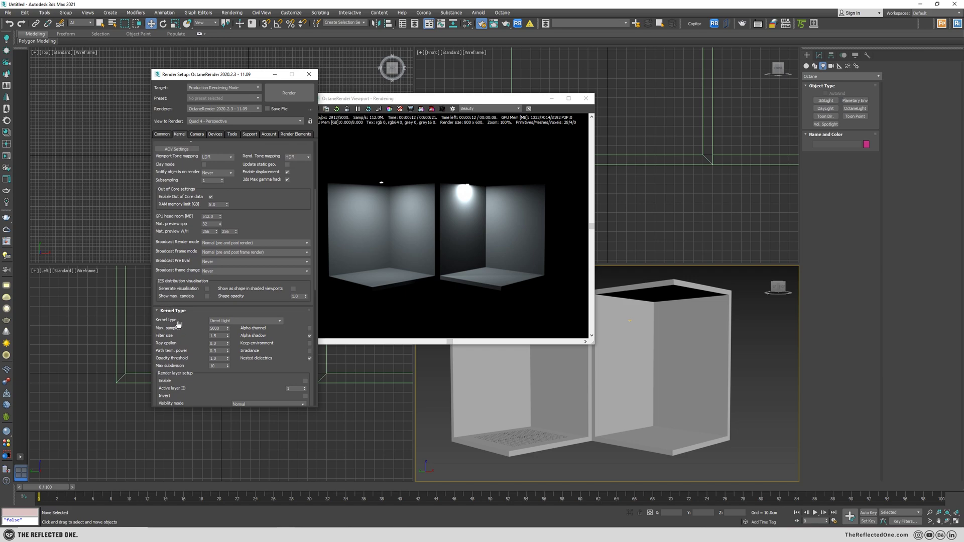
{"action": "left_click", "coordinate": [280, 321]}
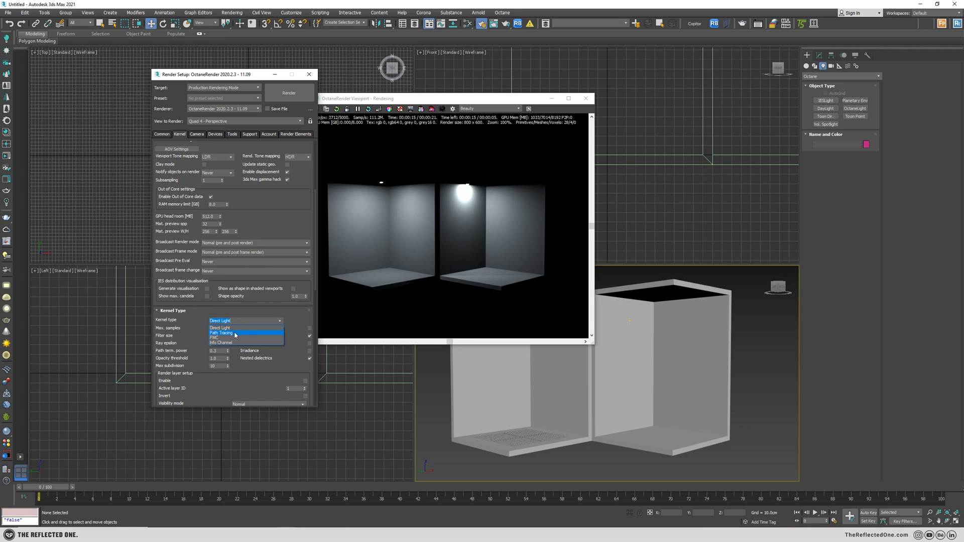
{"action": "left_click", "coordinate": [235, 333]}
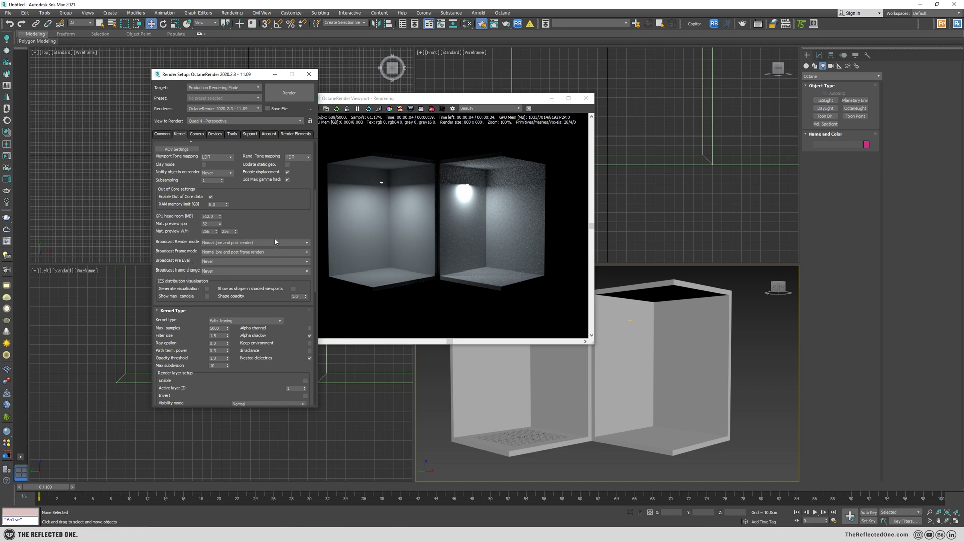
{"action": "scroll", "coordinate": [275, 242], "scroll_direction": "down", "scroll_amount": 10}
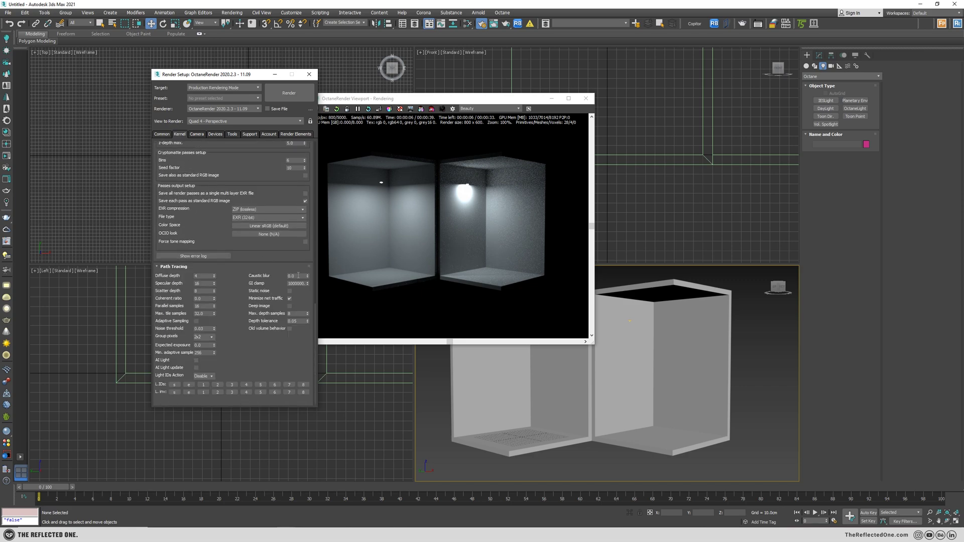
{"action": "left_click", "coordinate": [292, 284]}
{"action": "type", "text": "2"}
{"action": "key", "text": "Return"}
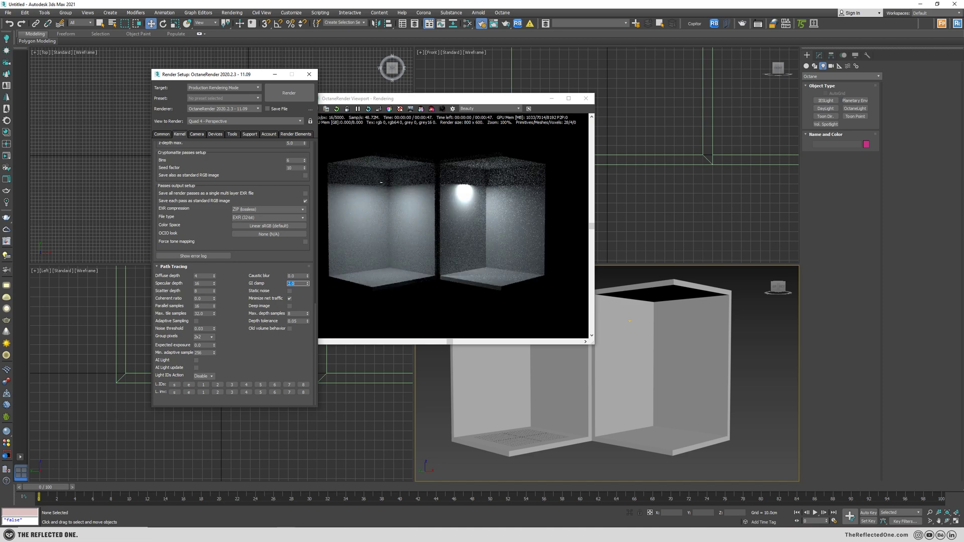
{"action": "type", "text": "1"}
{"action": "key", "text": "Tab"}
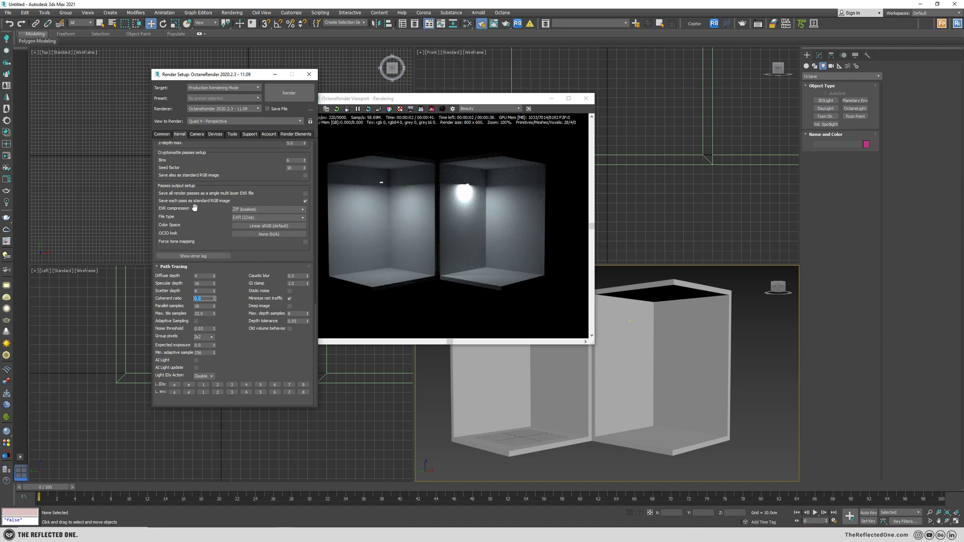
{"action": "scroll", "coordinate": [209, 201], "scroll_direction": "up", "scroll_amount": 5}
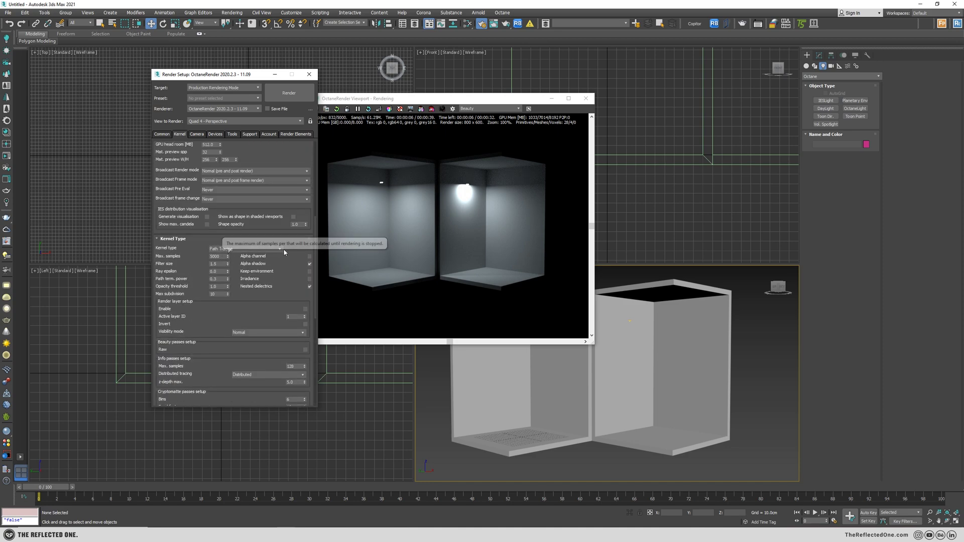
Change the Octane kernel type to Direct Light.
{"action": "left_click", "coordinate": [259, 249]}
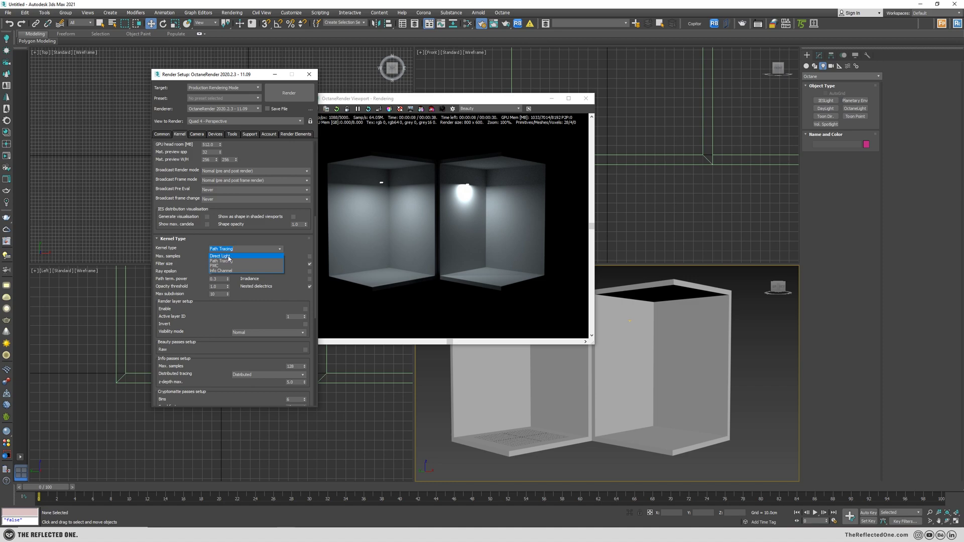
{"action": "left_click", "coordinate": [229, 257]}
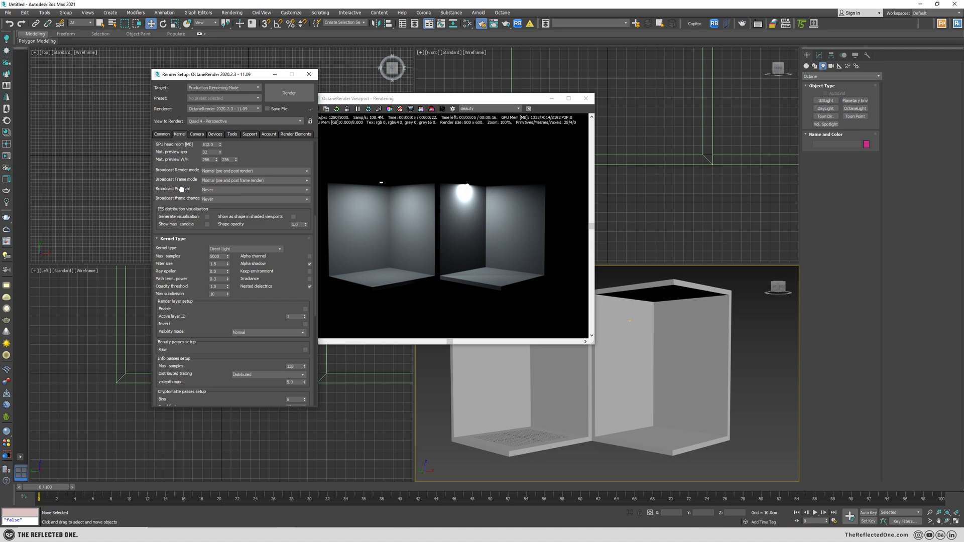
{"action": "scroll", "coordinate": [176, 291], "scroll_direction": "up", "scroll_amount": 5}
{"action": "scroll", "coordinate": [177, 223], "scroll_direction": "up", "scroll_amount": 2}
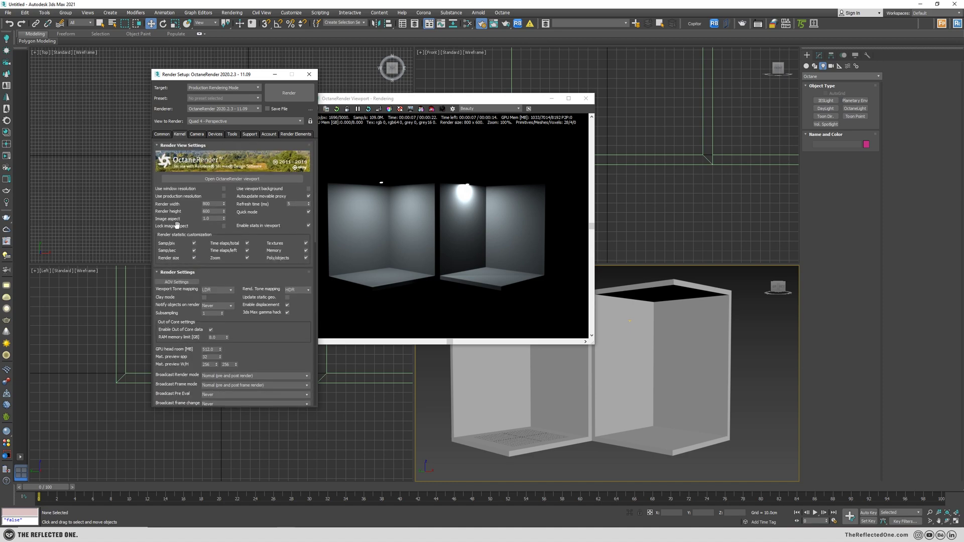
Review the Camera tab settings, close Render Setup, and move the Octane viewport left.
{"action": "left_click", "coordinate": [197, 134]}
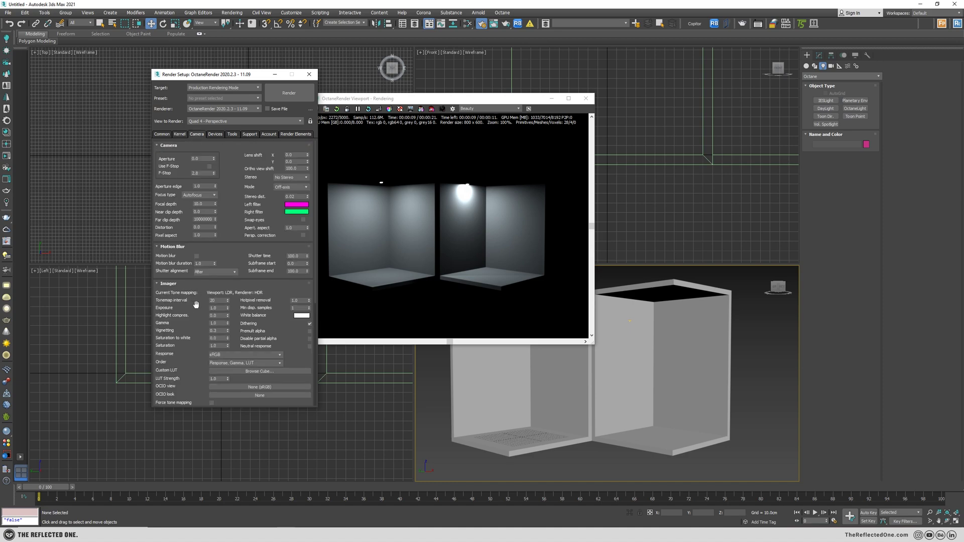
{"action": "scroll", "coordinate": [198, 334], "scroll_direction": "down", "scroll_amount": 4}
{"action": "scroll", "coordinate": [198, 334], "scroll_direction": "up", "scroll_amount": 4}
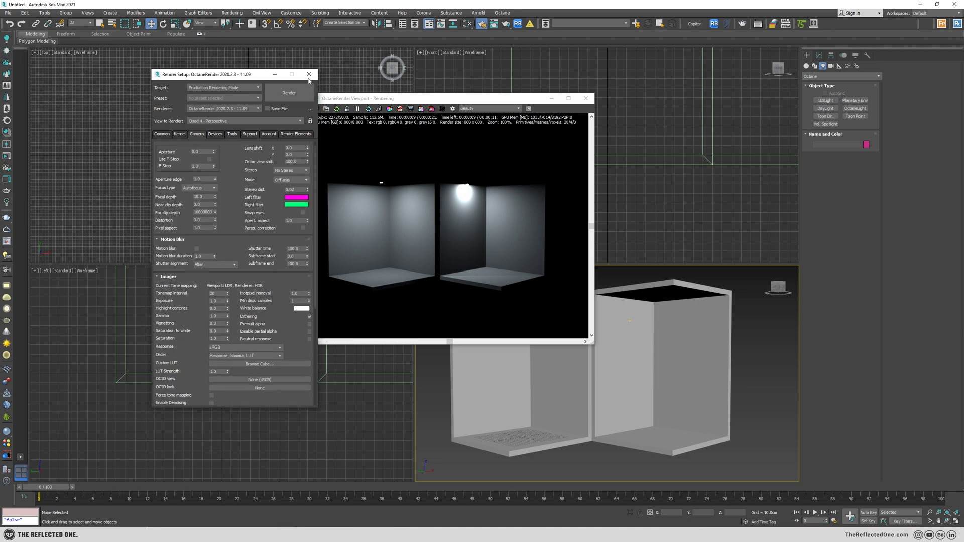
{"action": "left_click", "coordinate": [308, 74]}
{"action": "left_click_drag", "start_coordinate": [480, 99], "coordinate": [267, 107]}
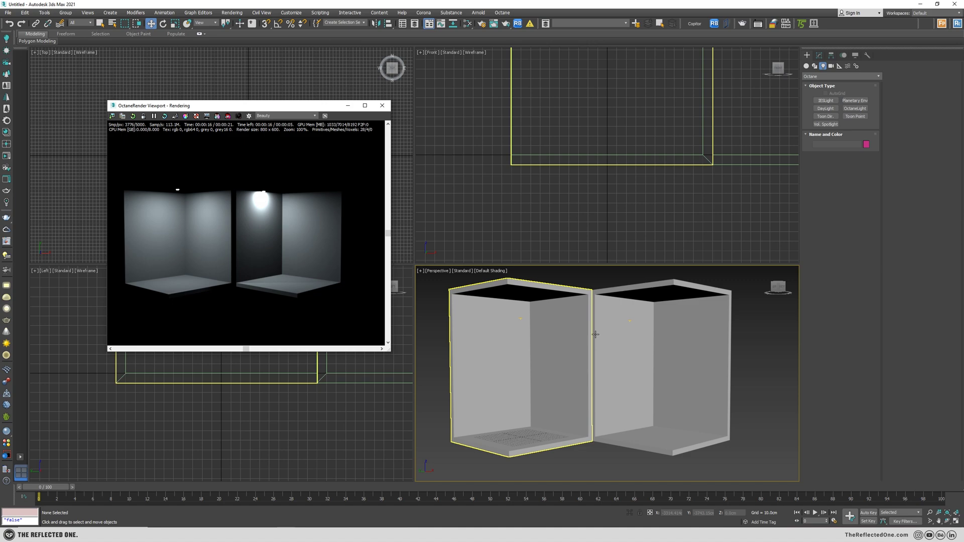
Select OctaneLight_002 in the right room and assign a Falloff map as its Distribution.
{"action": "left_click", "coordinate": [630, 321]}
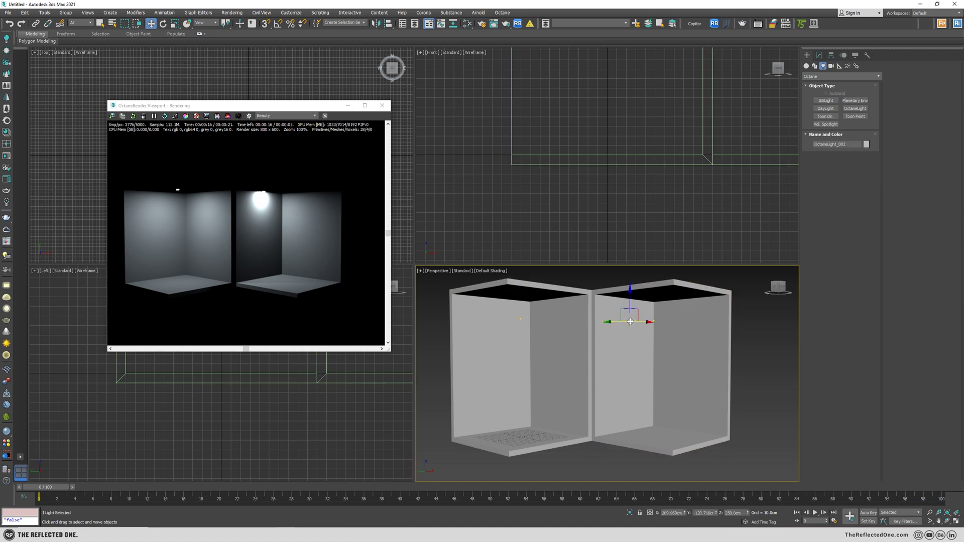
{"action": "left_click", "coordinate": [819, 56]}
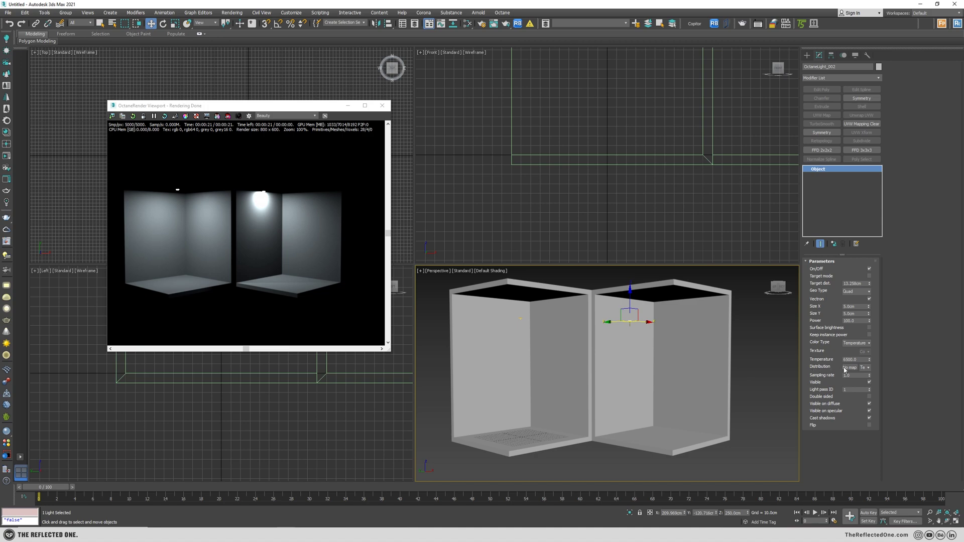
{"action": "left_click", "coordinate": [848, 368]}
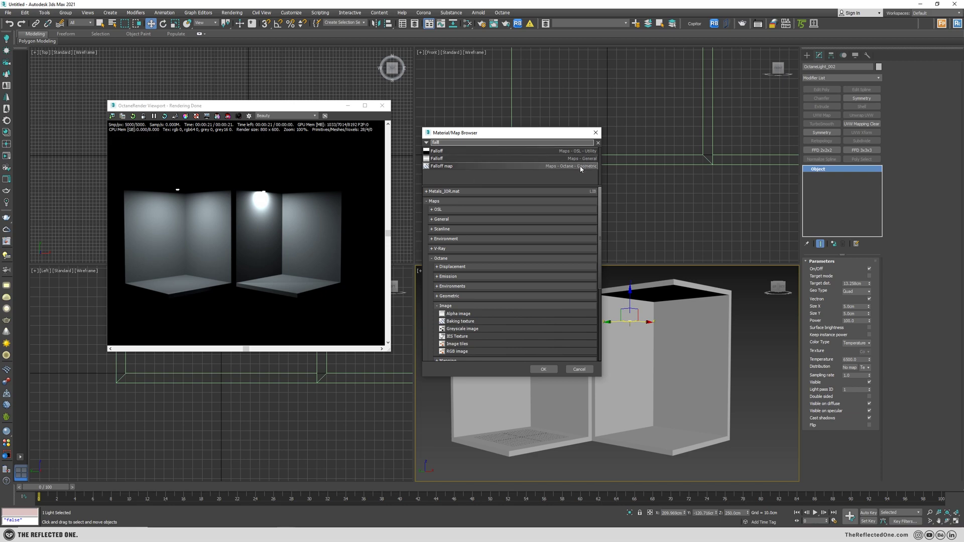
{"action": "double_click", "coordinate": [483, 166]}
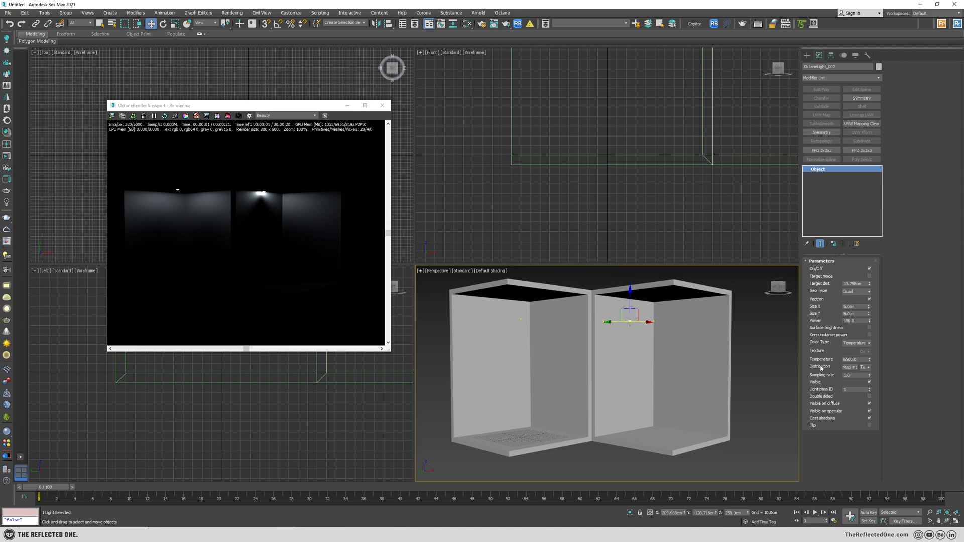
Open the Slate Material Editor with M and add the Distribution Falloff map to View1 as an instance.
{"action": "key", "text": "m"}
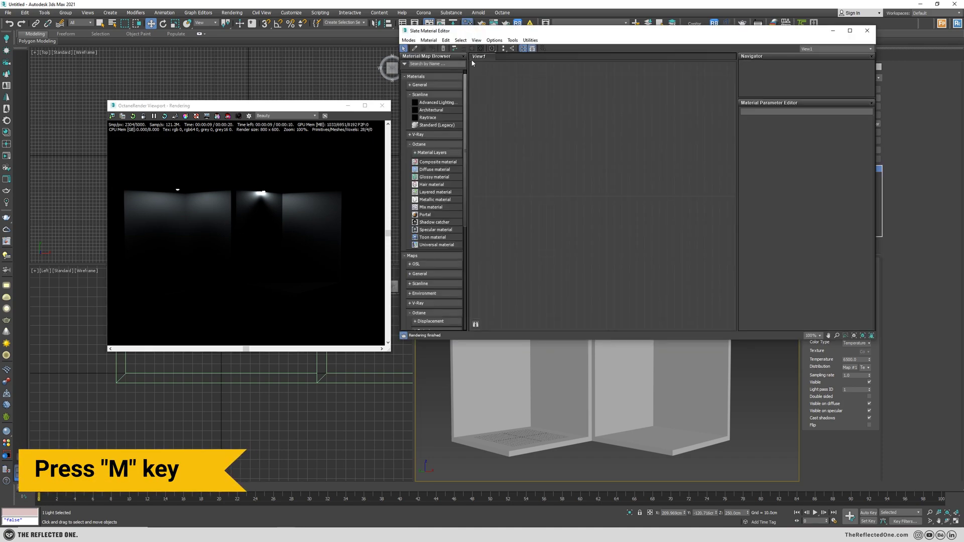
{"action": "left_click_drag", "start_coordinate": [301, 106], "coordinate": [217, 106]}
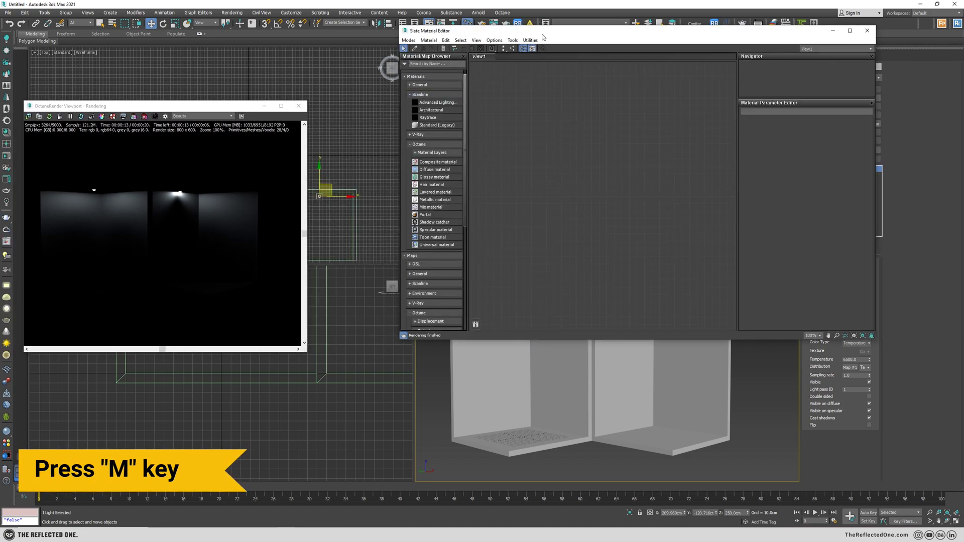
{"action": "left_click_drag", "start_coordinate": [543, 34], "coordinate": [469, 30]}
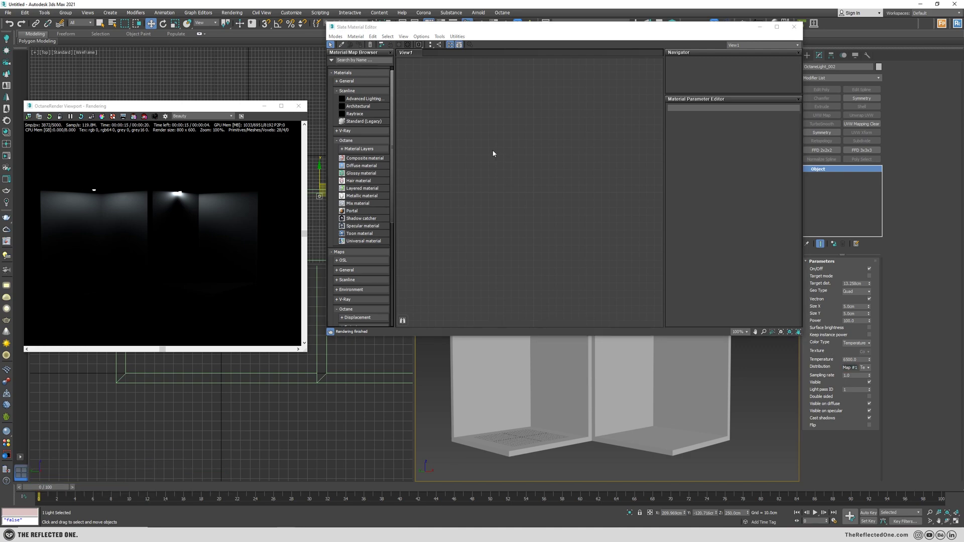
{"action": "left_click", "coordinate": [546, 205]}
{"action": "left_click", "coordinate": [491, 157]}
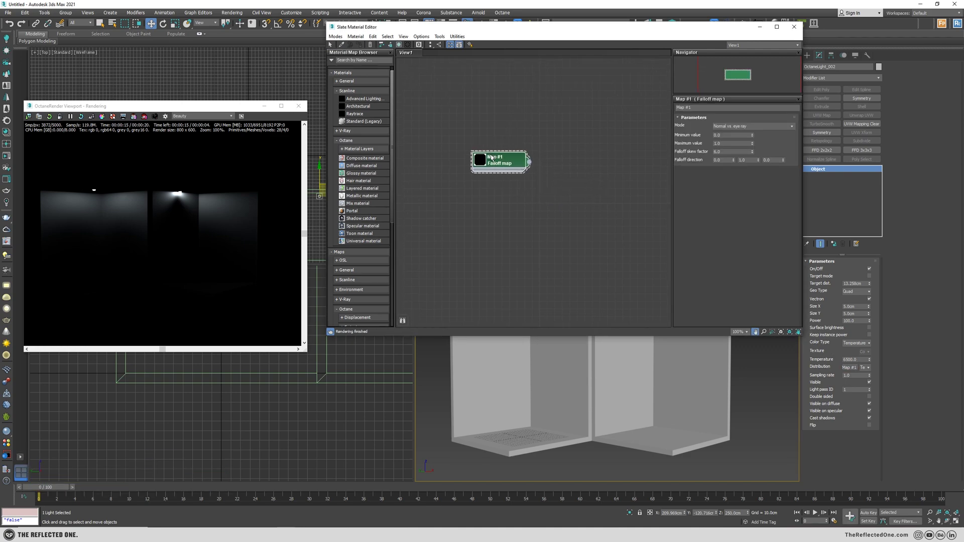
{"action": "scroll", "coordinate": [491, 157], "scroll_direction": "up", "scroll_amount": 2}
{"action": "left_click_drag", "start_coordinate": [236, 107], "coordinate": [296, 94]}
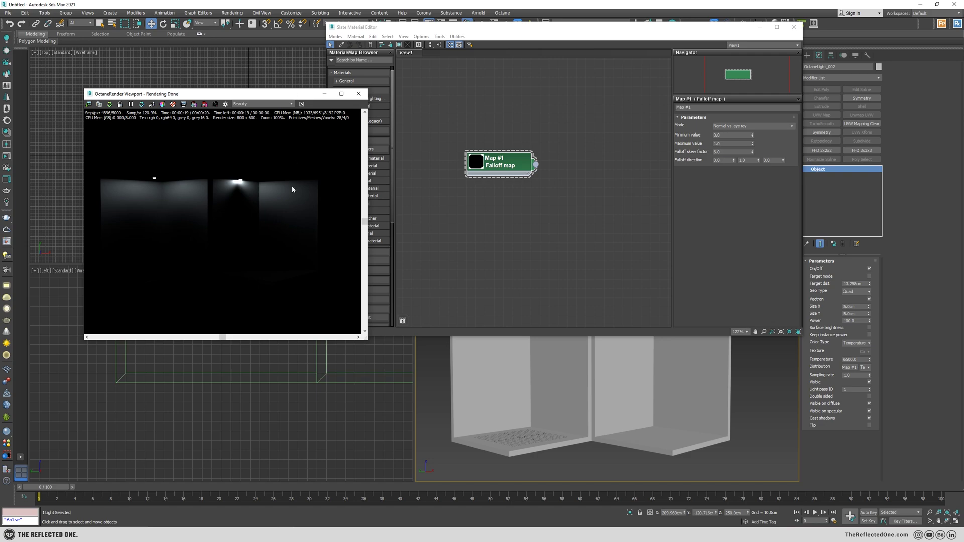
{"action": "left_click_drag", "start_coordinate": [377, 27], "coordinate": [419, 57]}
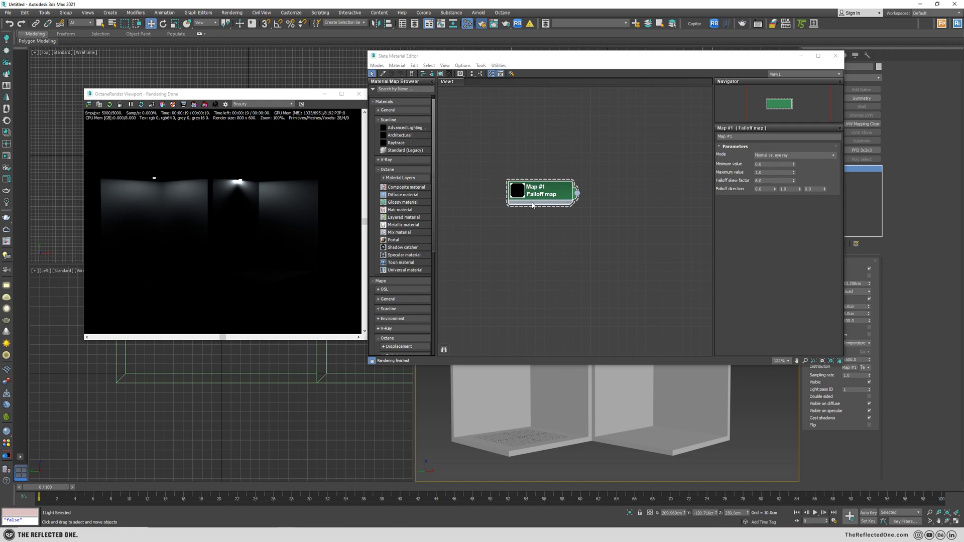
Lock the image aspect and set the render width to 1200 in Render Setup.
{"action": "left_click", "coordinate": [476, 29]}
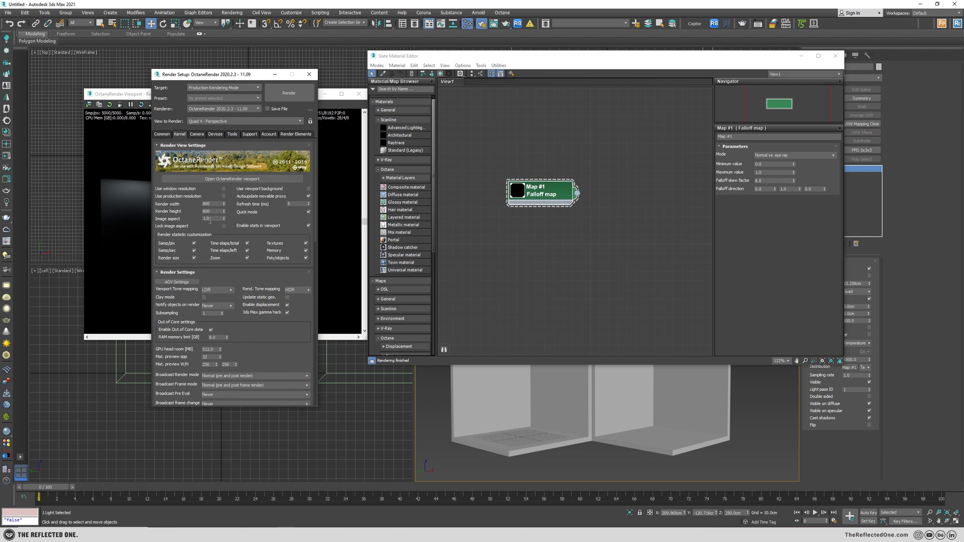
{"action": "left_click", "coordinate": [225, 225]}
{"action": "left_click", "coordinate": [213, 205]}
{"action": "type", "text": "1200"}
{"action": "key", "text": "Return"}
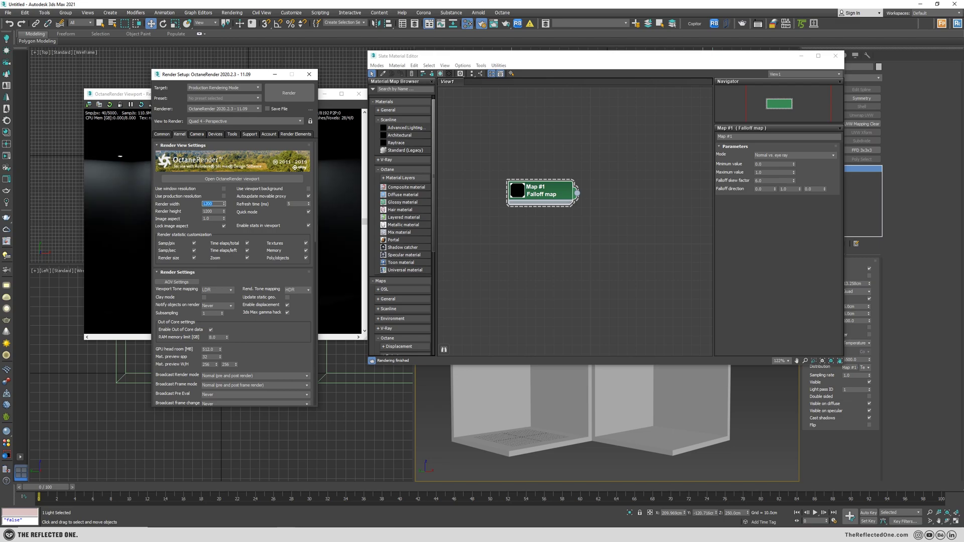
{"action": "left_click", "coordinate": [274, 75]}
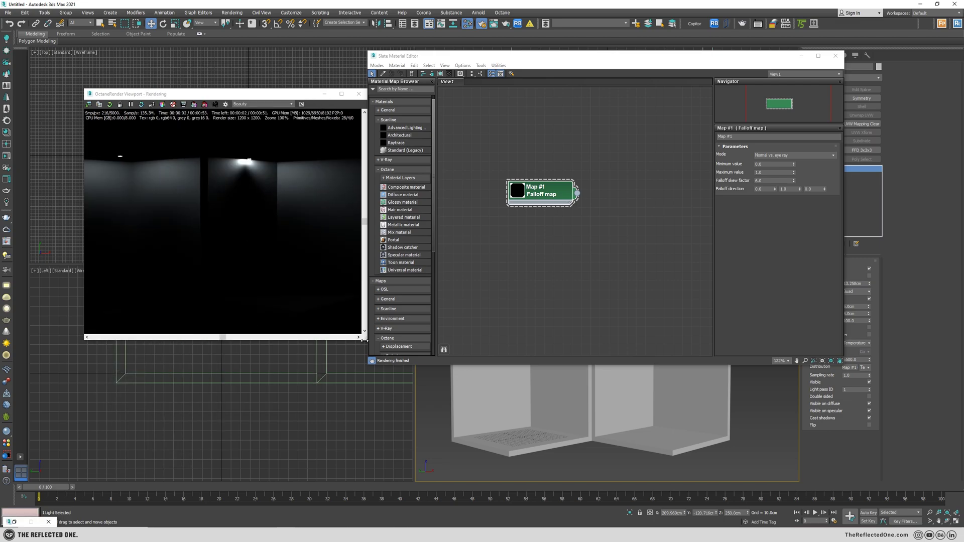
Narrow the material editor, enlarge the Octane render window, and test then reset Falloff Minimum to 0.0.
{"action": "left_click_drag", "start_coordinate": [368, 340], "coordinate": [446, 351]}
{"action": "left_click_drag", "start_coordinate": [471, 392], "coordinate": [474, 392]}
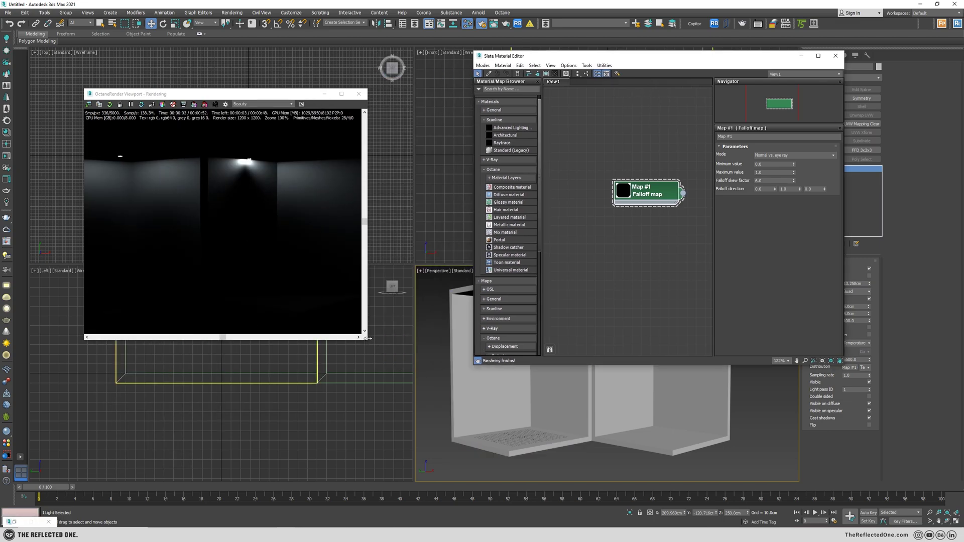
{"action": "left_click_drag", "start_coordinate": [367, 340], "coordinate": [466, 466]}
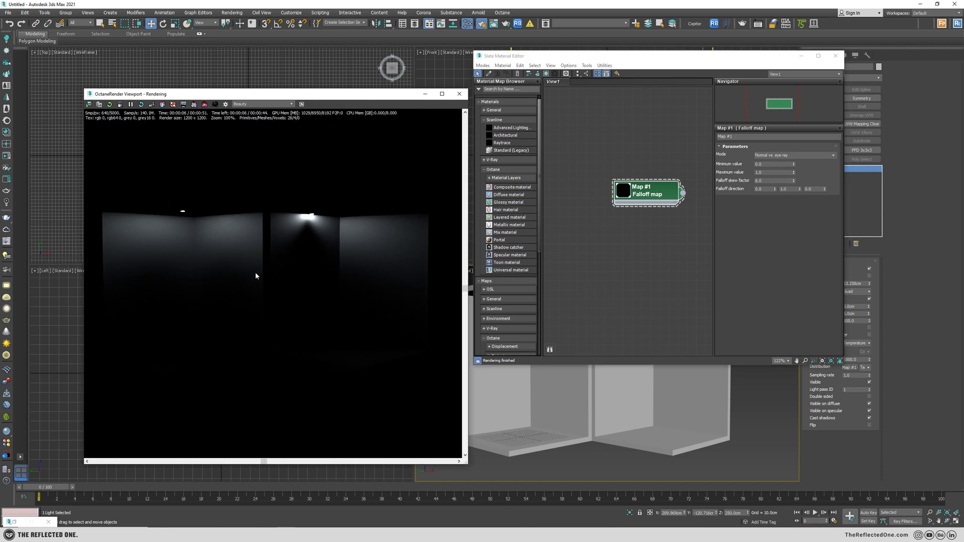
{"action": "left_click_drag", "start_coordinate": [343, 94], "coordinate": [299, 71]}
{"action": "left_click_drag", "start_coordinate": [593, 59], "coordinate": [545, 63]}
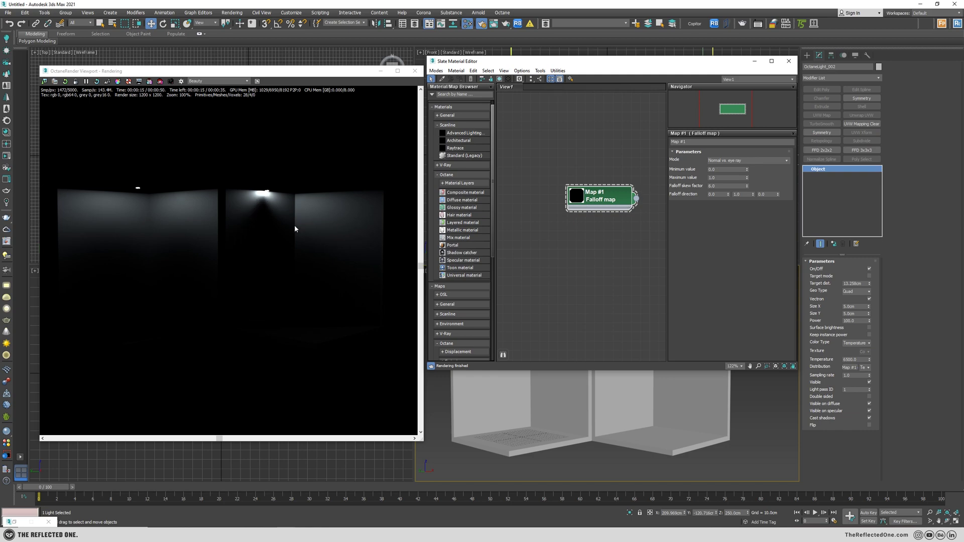
{"action": "left_click_drag", "start_coordinate": [748, 174], "coordinate": [746, 37]}
{"action": "right_click", "coordinate": [747, 170]}
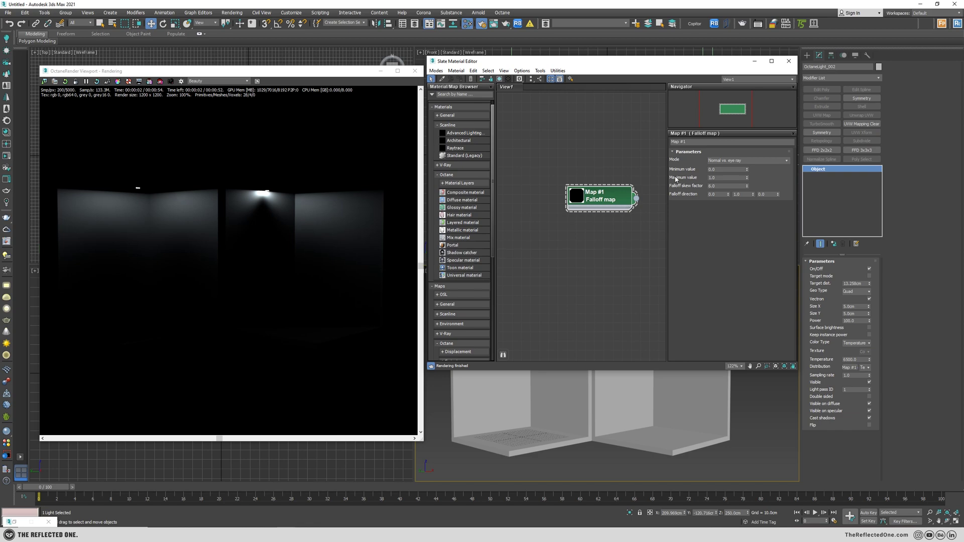
Set the Falloff map's Minimum value to 1.0 and Maximum value to 0.
{"action": "double_click", "coordinate": [723, 170]}
{"action": "type", "text": "1"}
{"action": "key", "text": "Return"}
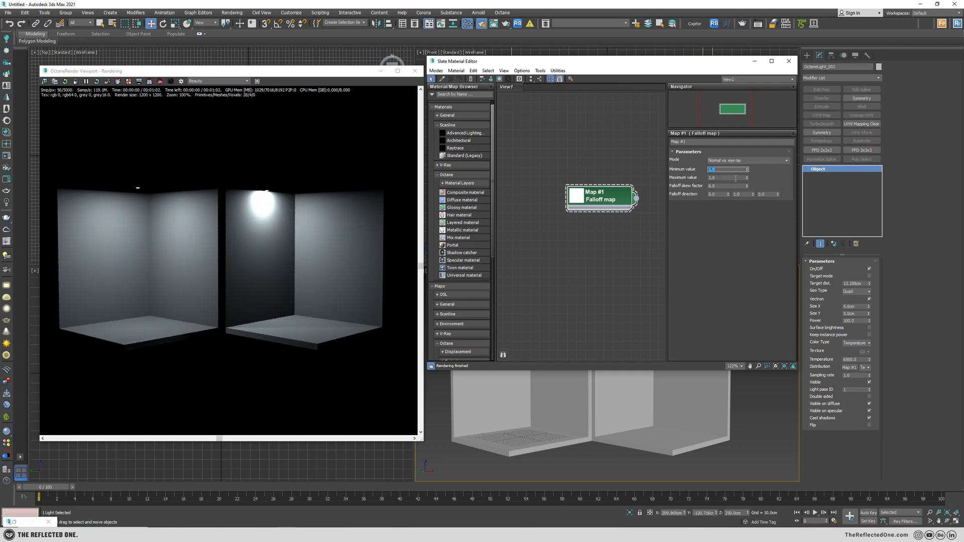
{"action": "key", "text": "Tab"}
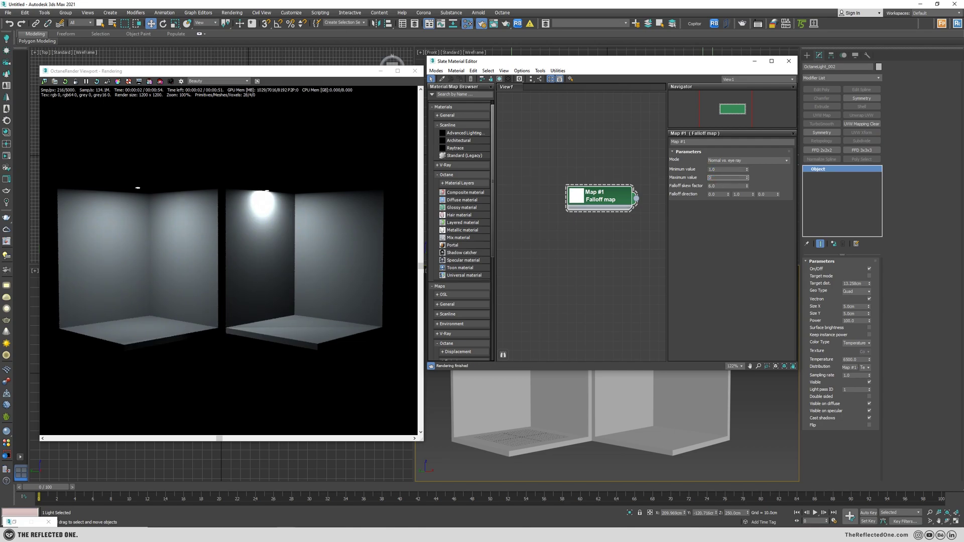
{"action": "type", "text": "0"}
{"action": "key", "text": "Return"}
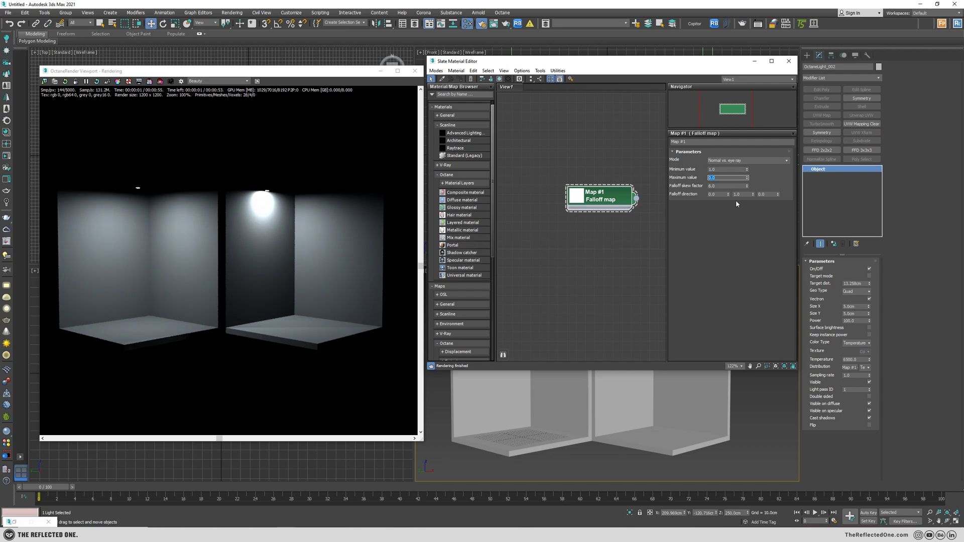
Adjust the Falloff skew factor, settling on 0.3.
{"action": "left_click", "coordinate": [691, 189]}
{"action": "mouse_move", "coordinate": [747, 186]}
{"action": "left_mouse_down"}
{"action": "mouse_move", "coordinate": [748, 220]}
{"action": "mouse_move", "coordinate": [745, 187]}
{"action": "left_mouse_up"}
{"action": "double_click", "coordinate": [726, 186]}
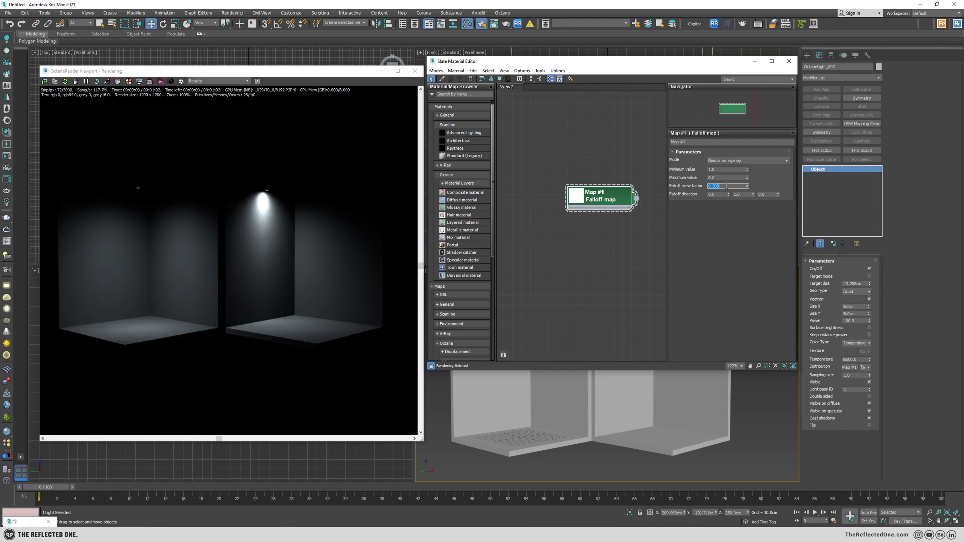
{"action": "type", "text": "0.32"}
{"action": "key", "text": "Return"}
{"action": "type", "text": "0.3"}
{"action": "key", "text": "Return"}
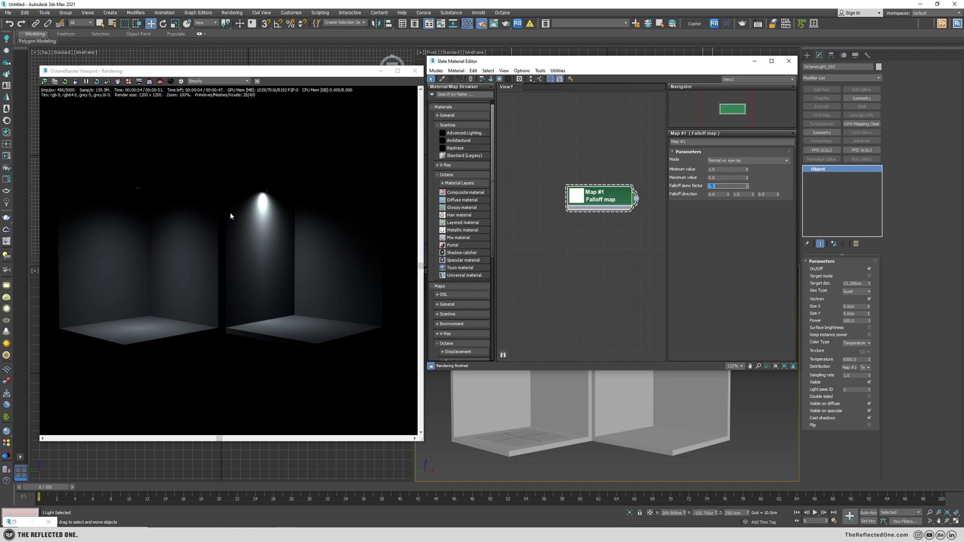
Add an Octane Color correction map with the Falloff output plugged into its texture input.
{"action": "mouse_move", "coordinate": [611, 204]}
{"action": "left_mouse_down"}
{"action": "mouse_move", "coordinate": [556, 204]}
{"action": "mouse_move", "coordinate": [597, 207]}
{"action": "left_mouse_up"}
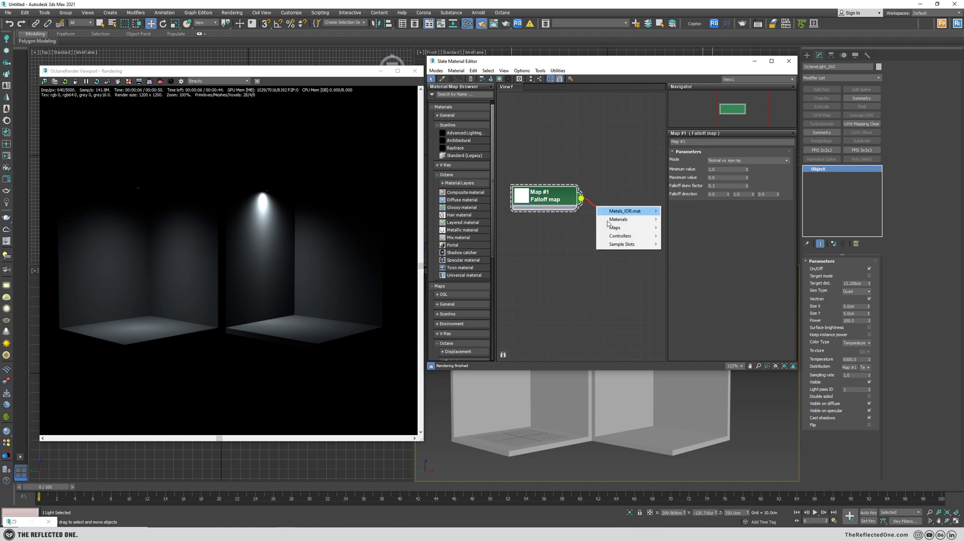
{"action": "mouse_move", "coordinate": [621, 230]}
{"action": "mouse_move", "coordinate": [683, 269]}
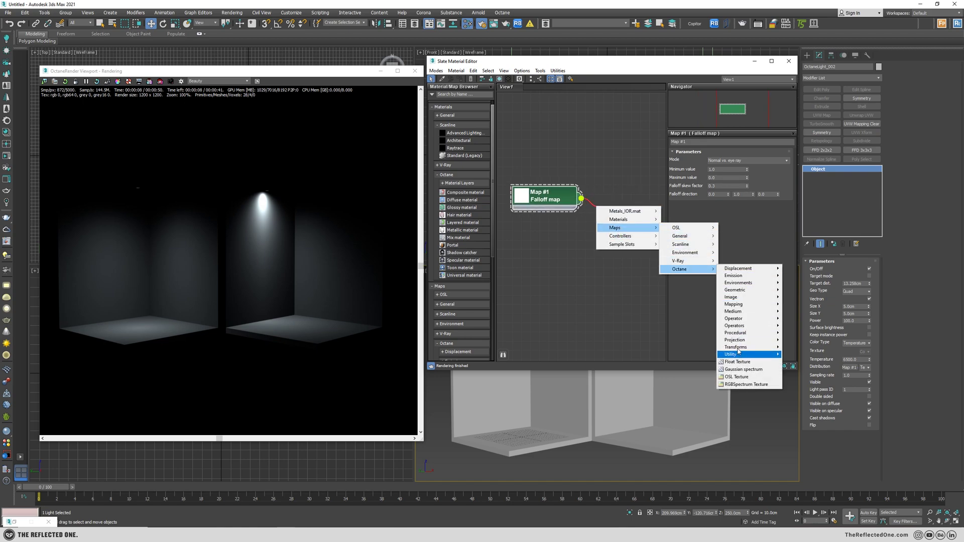
{"action": "mouse_move", "coordinate": [737, 326]}
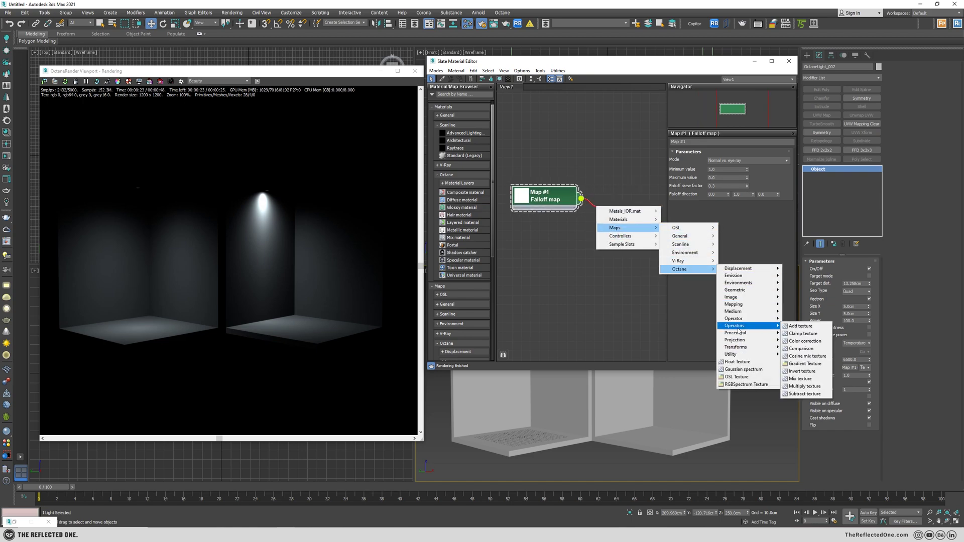
{"action": "left_click", "coordinate": [805, 341]}
{"action": "left_click", "coordinate": [611, 218]}
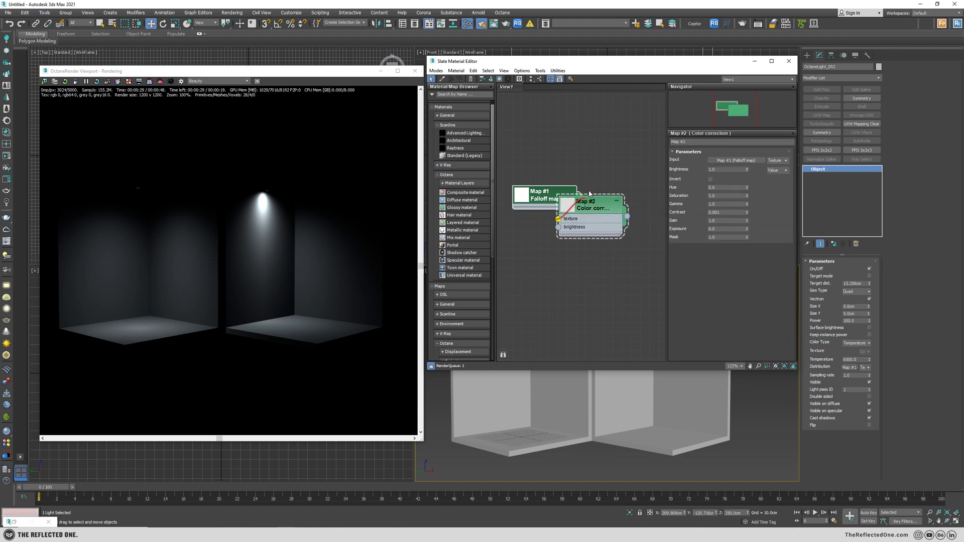
{"action": "left_click_drag", "start_coordinate": [604, 205], "coordinate": [640, 196]}
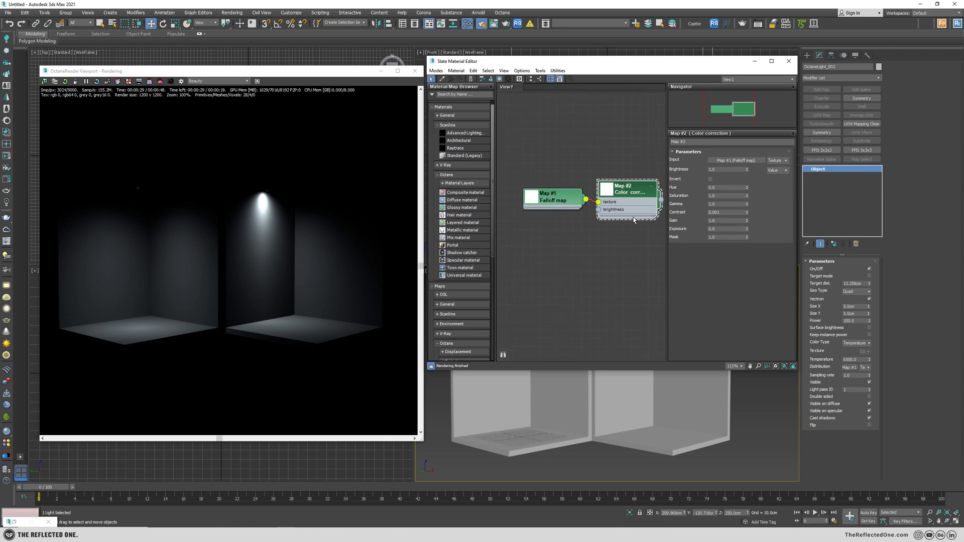
Clear the Color correction's Contrast value to set it to 10.
{"action": "scroll", "coordinate": [623, 213], "scroll_direction": "down", "scroll_amount": 1}
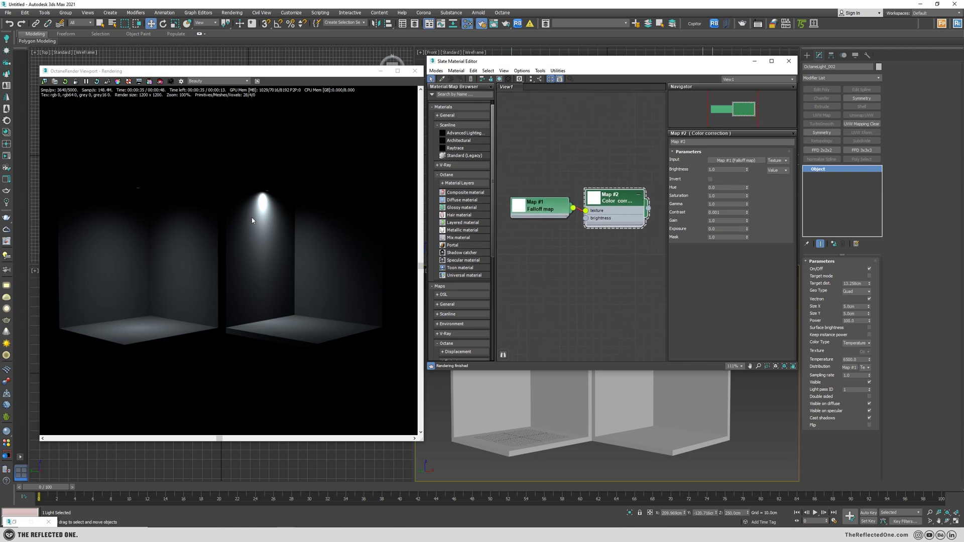
{"action": "left_click", "coordinate": [735, 213]}
{"action": "key", "text": "BackSpace"}
Wire the Color correction into the light's Distribution as an instance and compare Contrast 0 and 10.
{"action": "left_click_drag", "start_coordinate": [648, 208], "coordinate": [855, 373]}
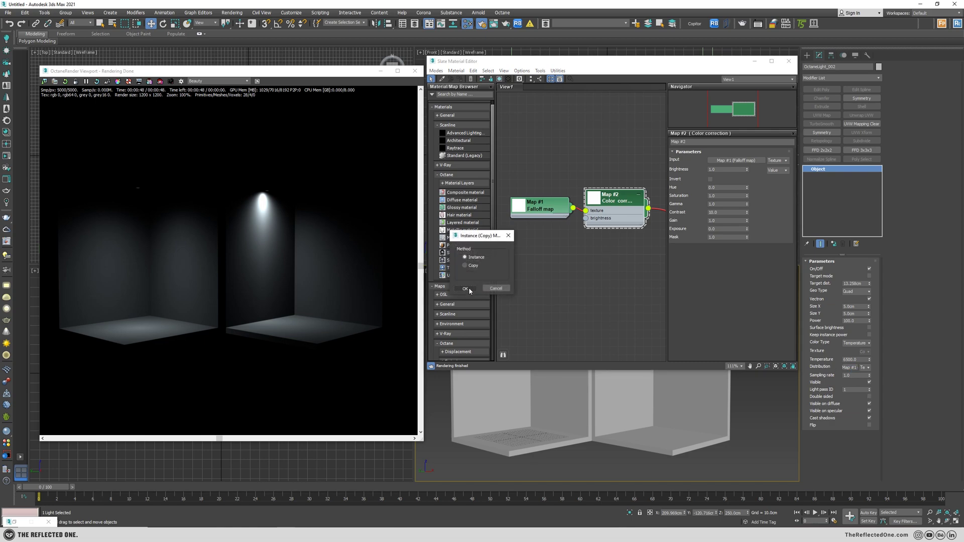
{"action": "left_click", "coordinate": [469, 290]}
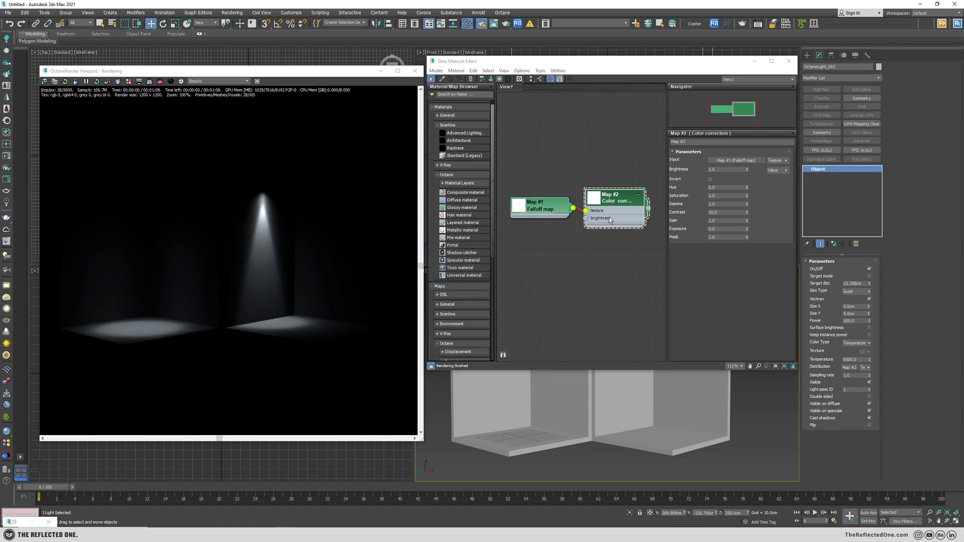
{"action": "left_click", "coordinate": [724, 211]}
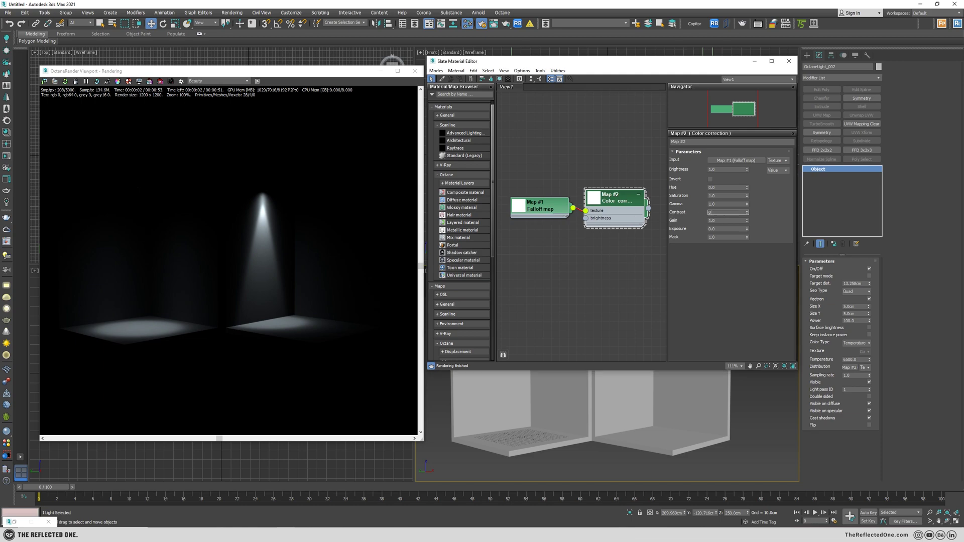
{"action": "type", "text": "0"}
{"action": "key", "text": "Return"}
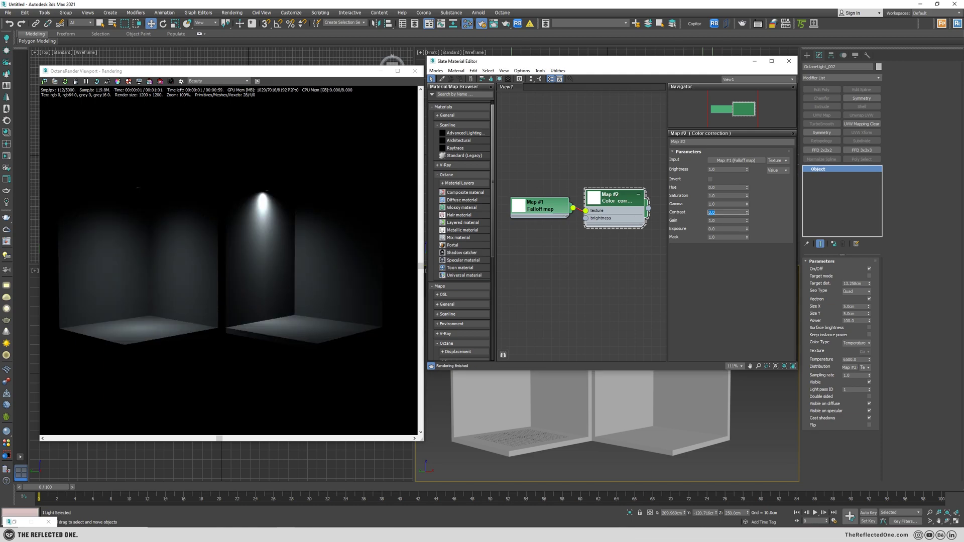
{"action": "type", "text": "10"}
{"action": "key", "text": "Return"}
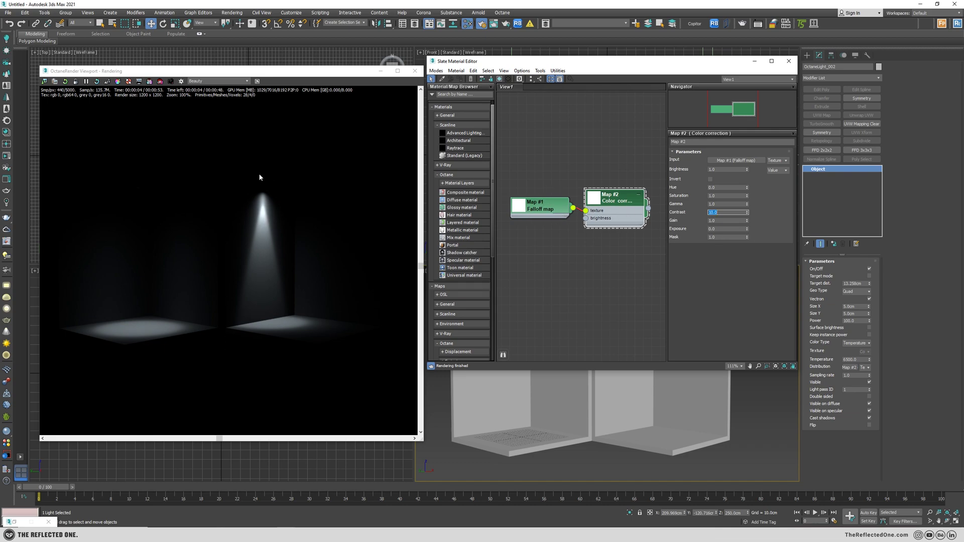
Set the Falloff skew factor back to 0.3 and the Color correction Contrast to 0.
{"action": "double_click", "coordinate": [537, 206]}
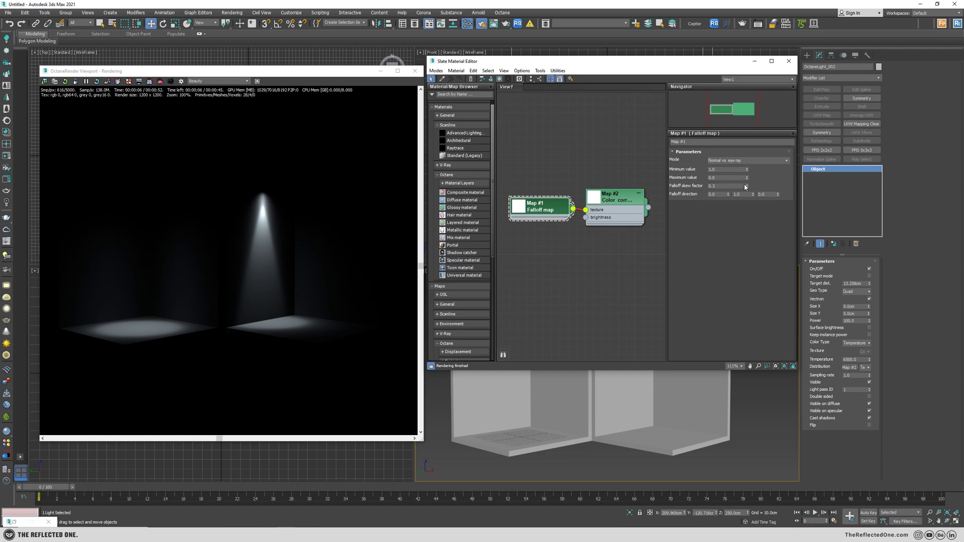
{"action": "mouse_move", "coordinate": [746, 186]}
{"action": "left_mouse_down"}
{"action": "mouse_move", "coordinate": [747, 173]}
{"action": "mouse_move", "coordinate": [748, 189]}
{"action": "left_mouse_up"}
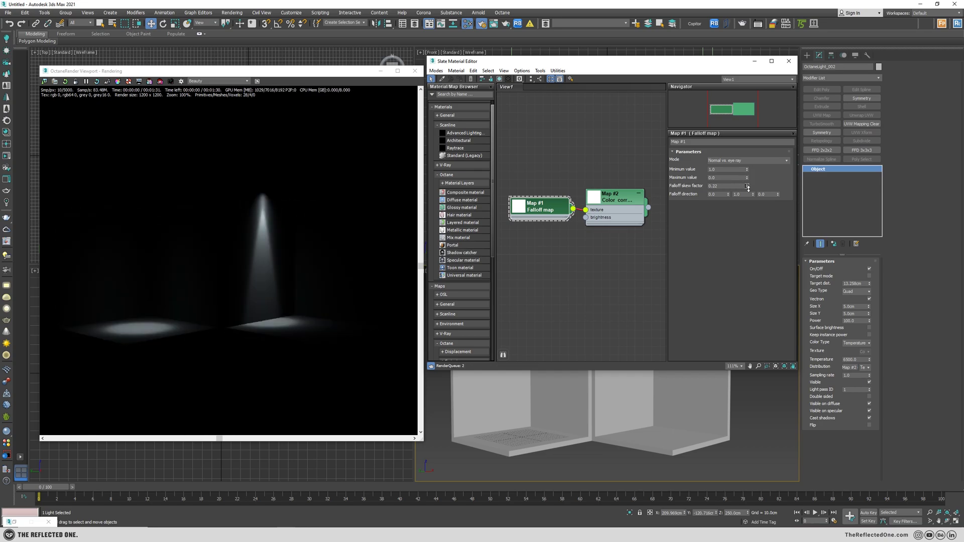
{"action": "double_click", "coordinate": [723, 185]}
{"action": "type", "text": "0.3"}
{"action": "key", "text": "Return"}
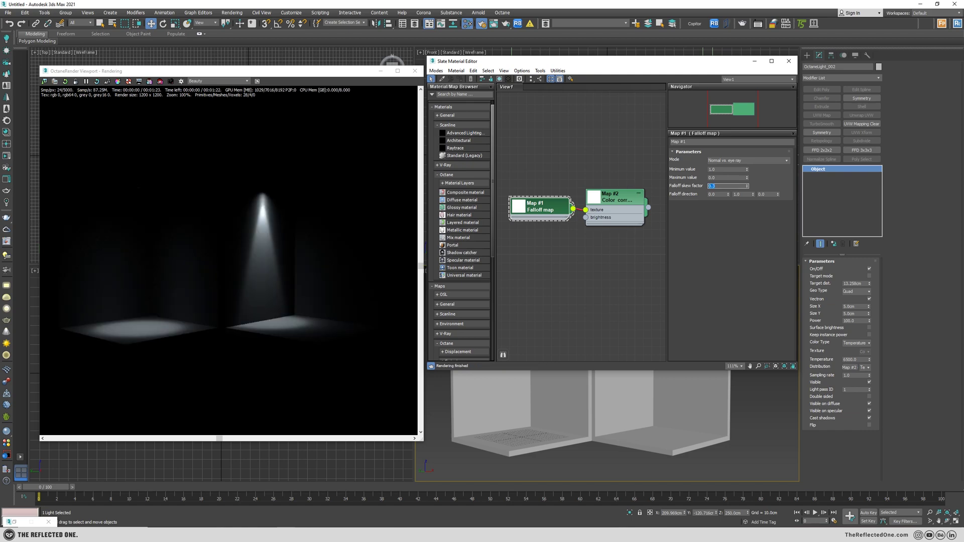
{"action": "left_click", "coordinate": [621, 196]}
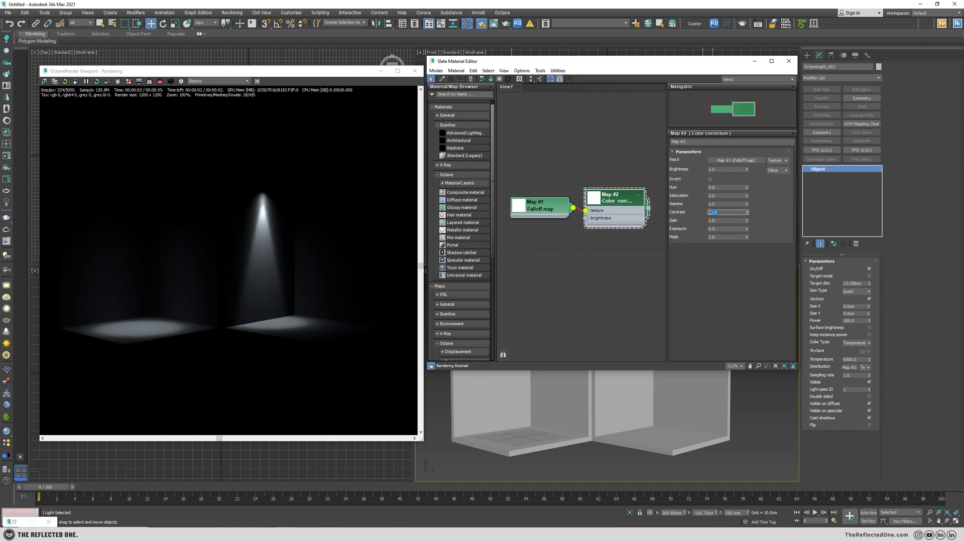
{"action": "type", "text": "0"}
{"action": "key", "text": "Return"}
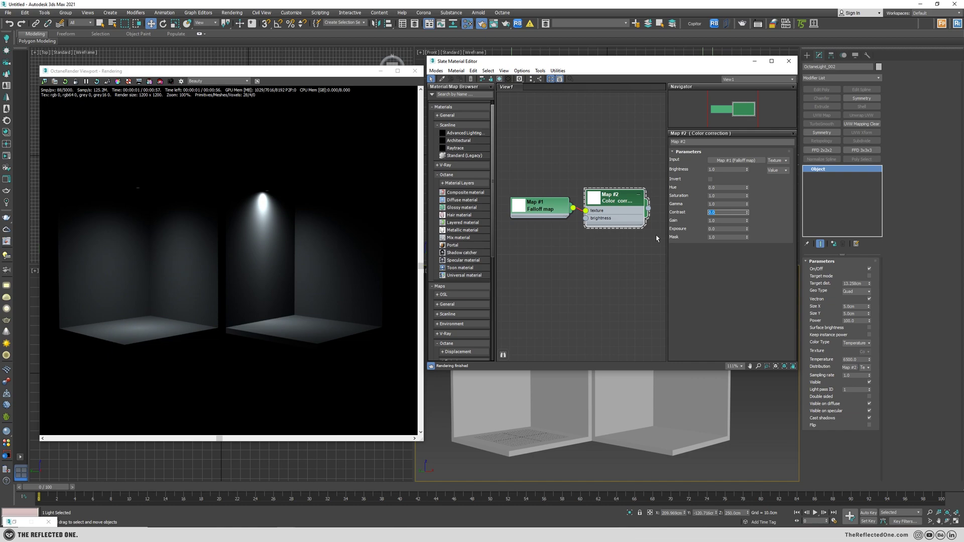
Set the Color correction Gamma to 2.0 and the Octane light's Power to 300.
{"action": "double_click", "coordinate": [727, 203]}
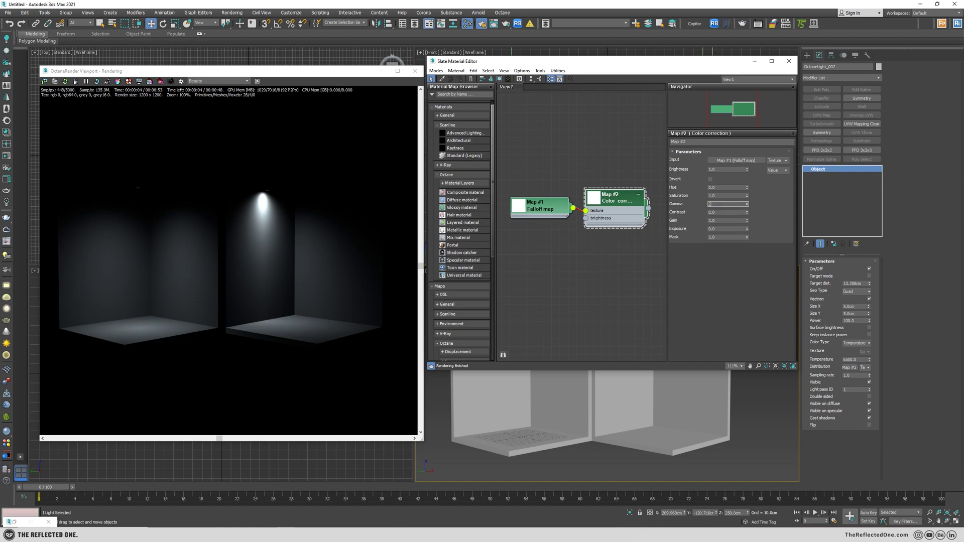
{"action": "key", "text": "Return"}
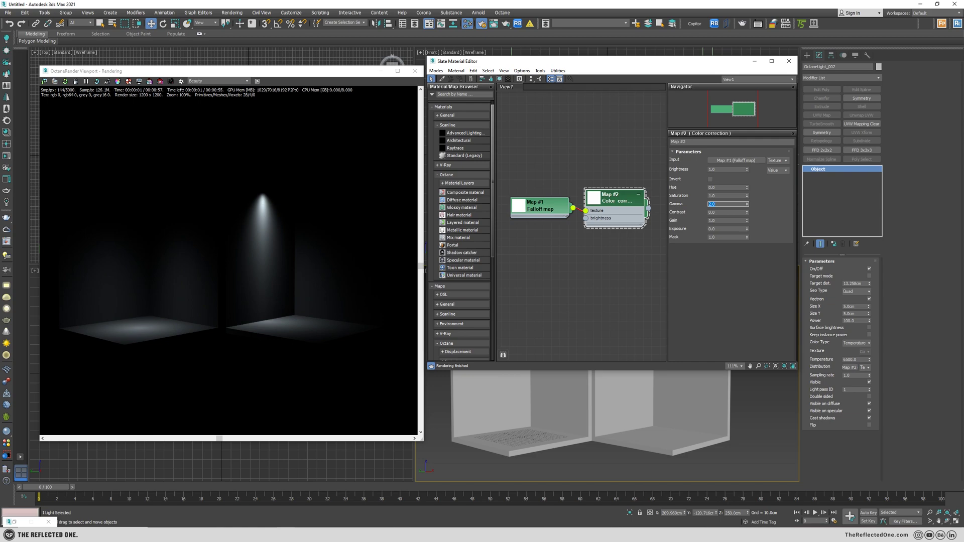
{"action": "double_click", "coordinate": [851, 320]}
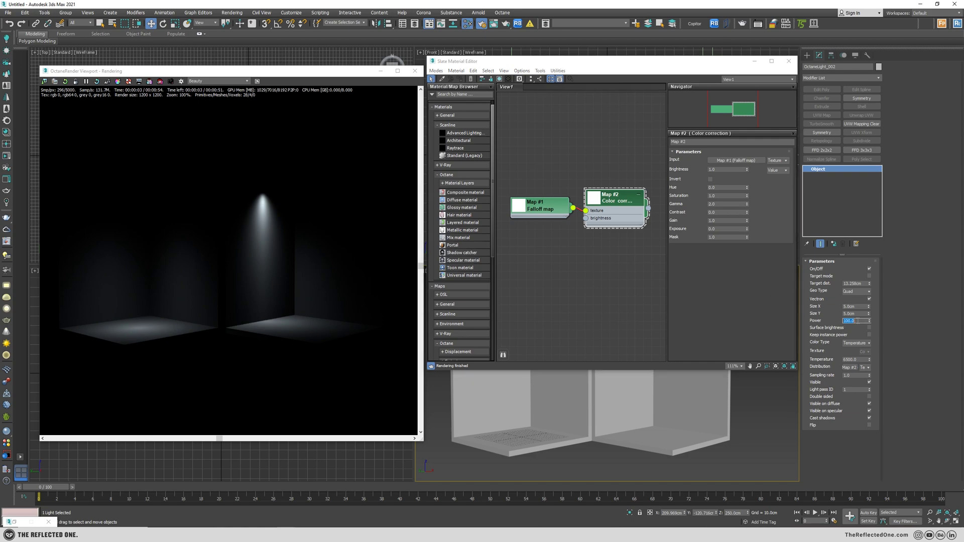
{"action": "type", "text": "3"}
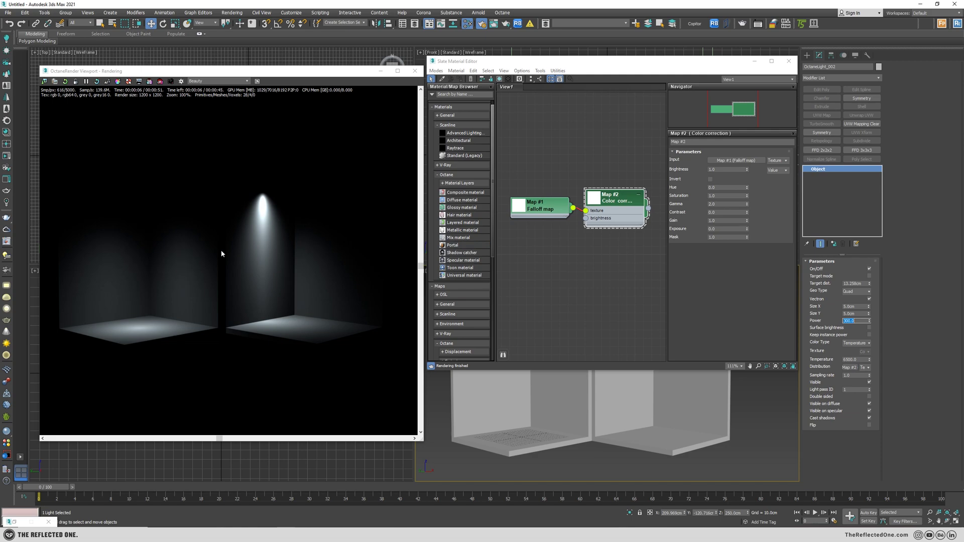
{"action": "double_click", "coordinate": [742, 204]}
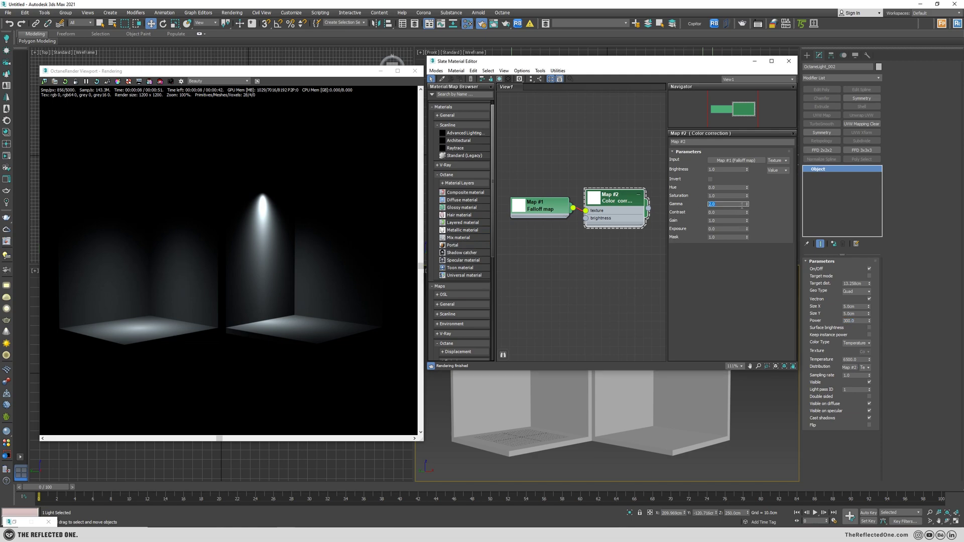
{"action": "left_click", "coordinate": [203, 186]}
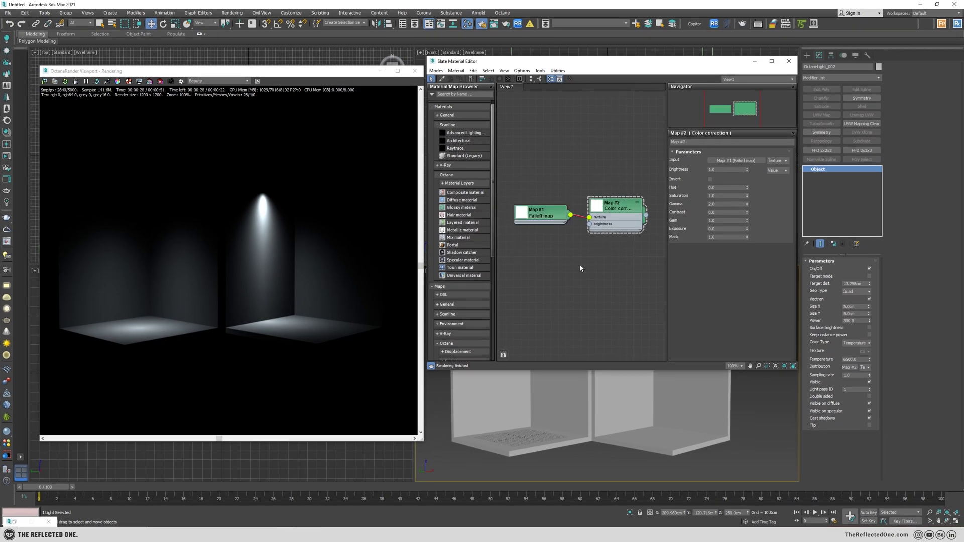
{"action": "left_click", "coordinate": [544, 213]}
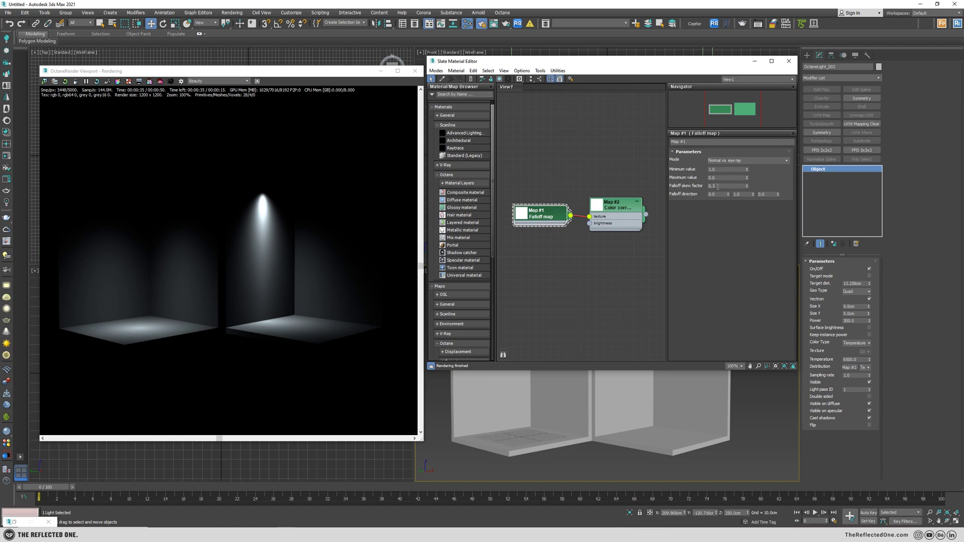
{"action": "left_click", "coordinate": [627, 230]}
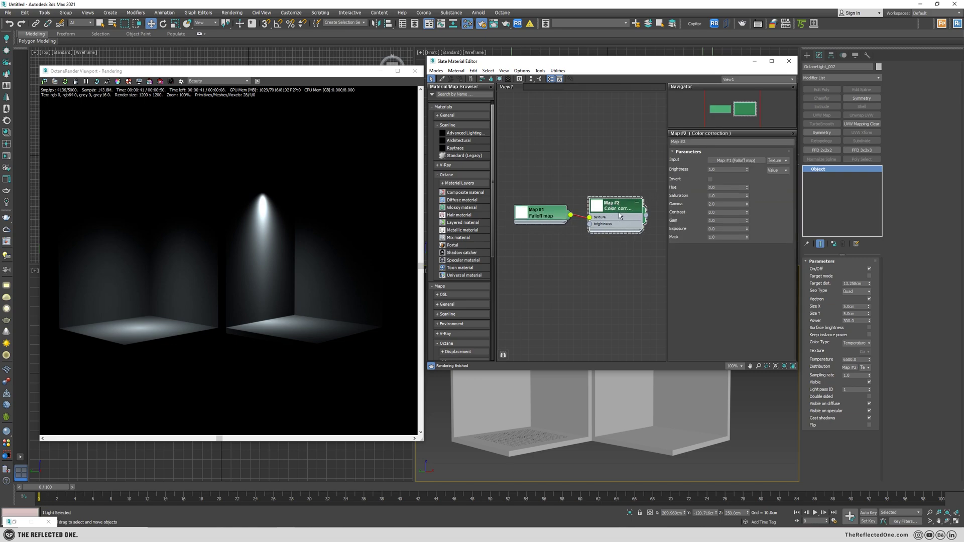
{"action": "left_click", "coordinate": [717, 205]}
{"action": "key", "text": "Return"}
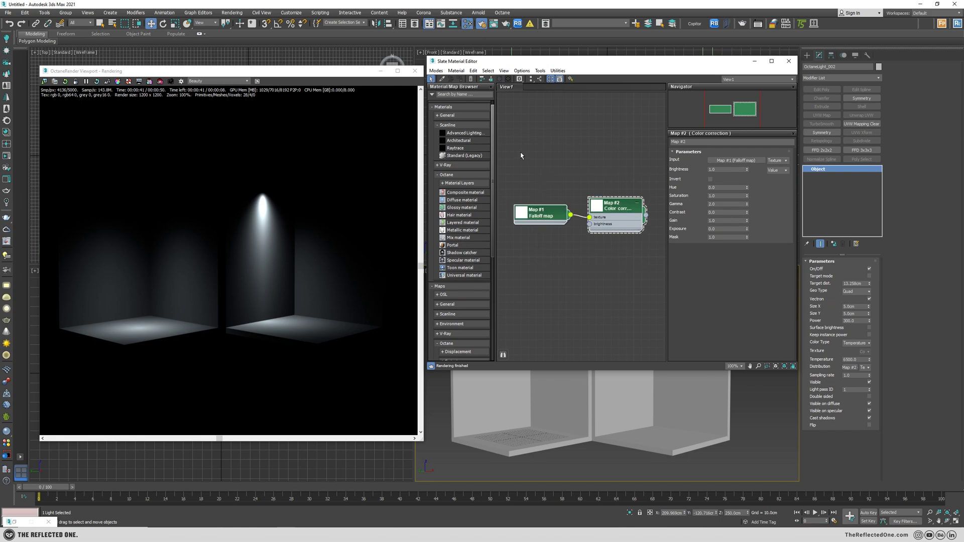